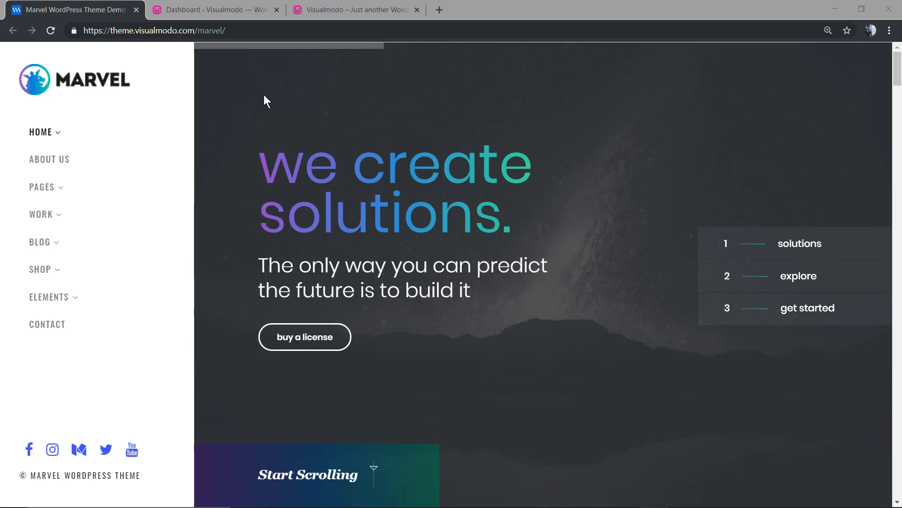
Step: Preview the explore, why not start now. and we create solutions. hero slides, then open the local Visualmodo site
click(806, 284)
click(799, 315)
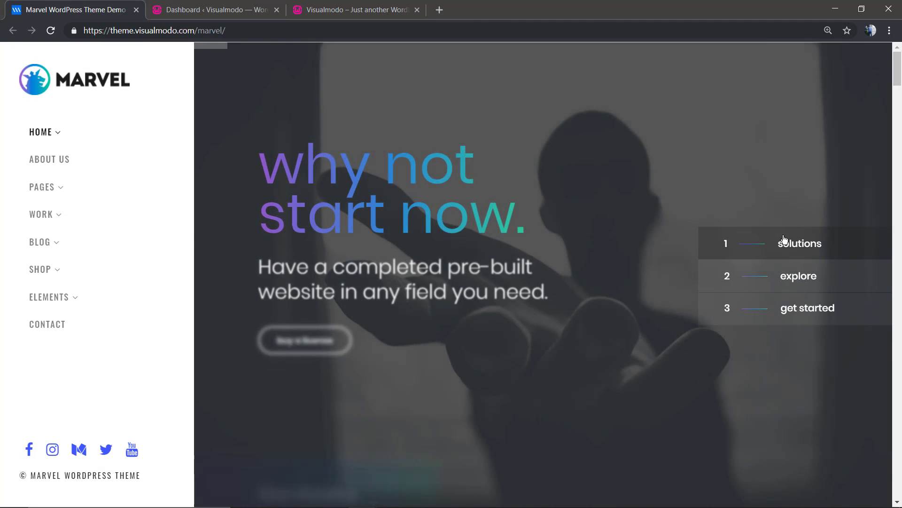
click(784, 241)
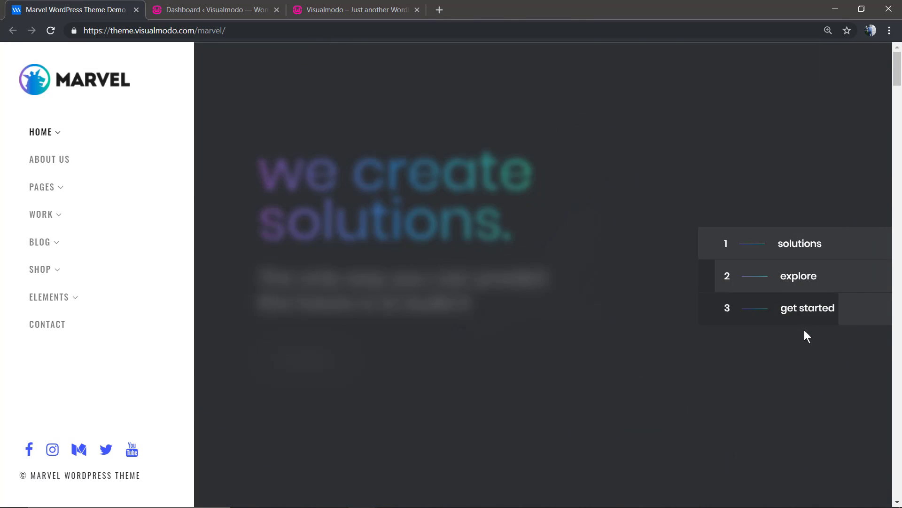
click(797, 305)
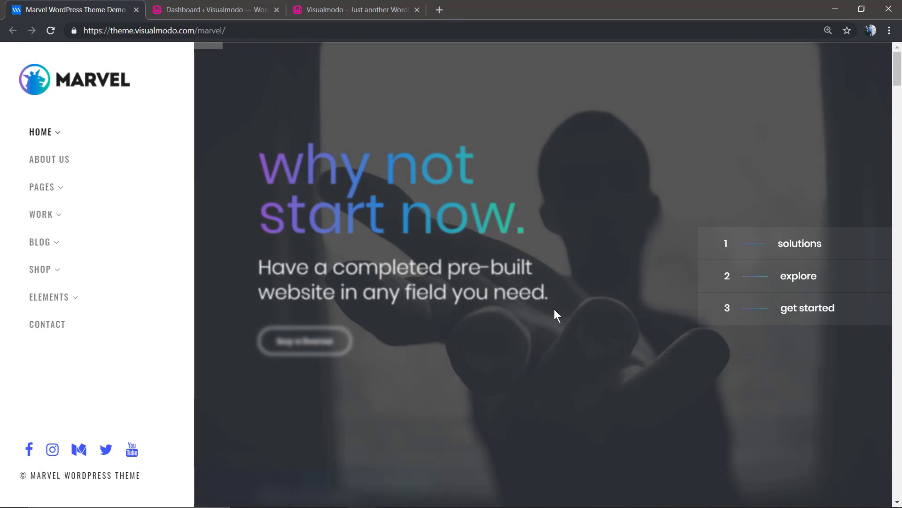
click(799, 278)
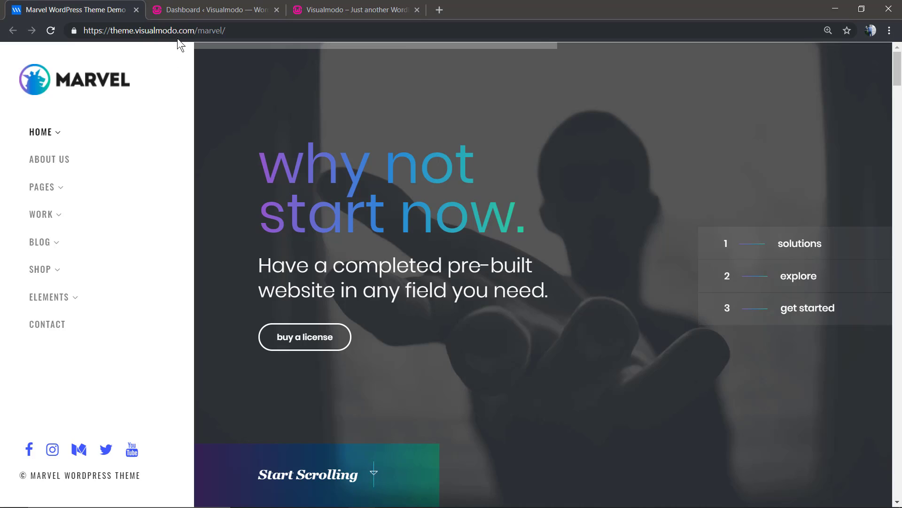
click(202, 11)
click(324, 10)
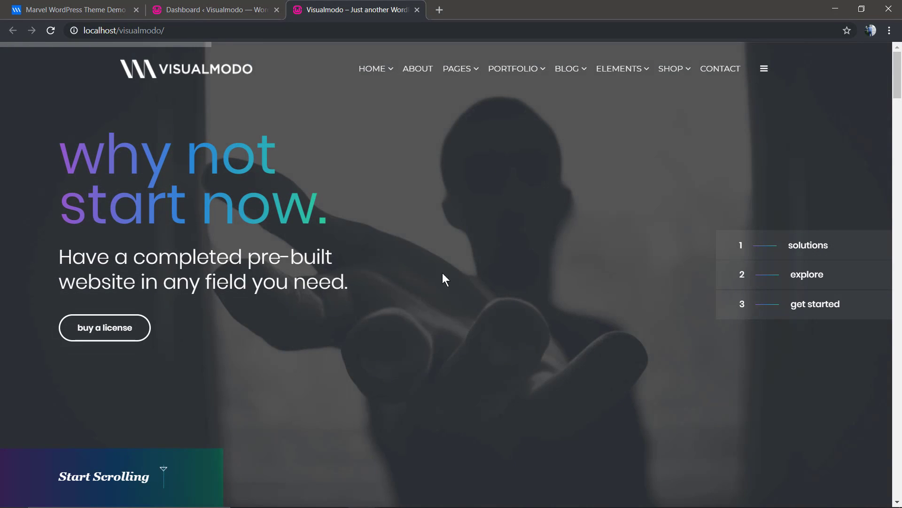
Step: From the WordPress dashboard sidebar, open Slider Revolution to list the Home and home1 sliders
click(191, 7)
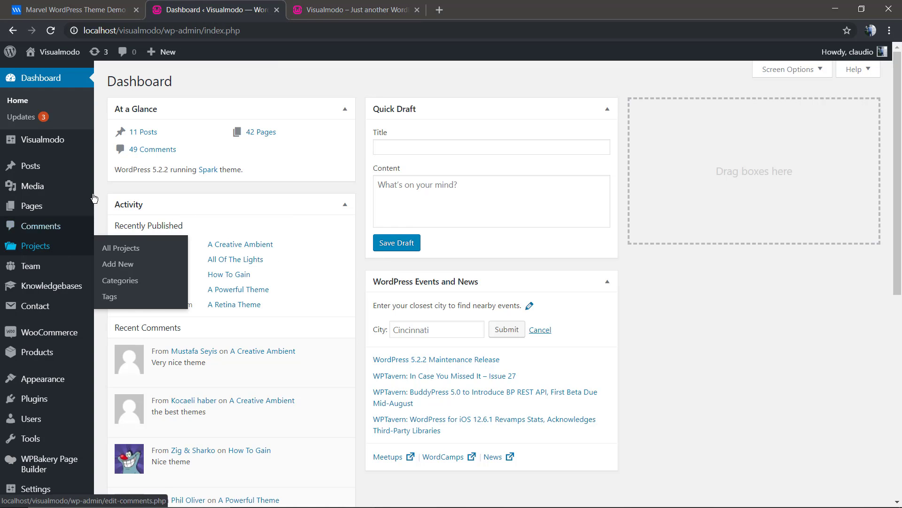
scroll(57, 292, down, 4)
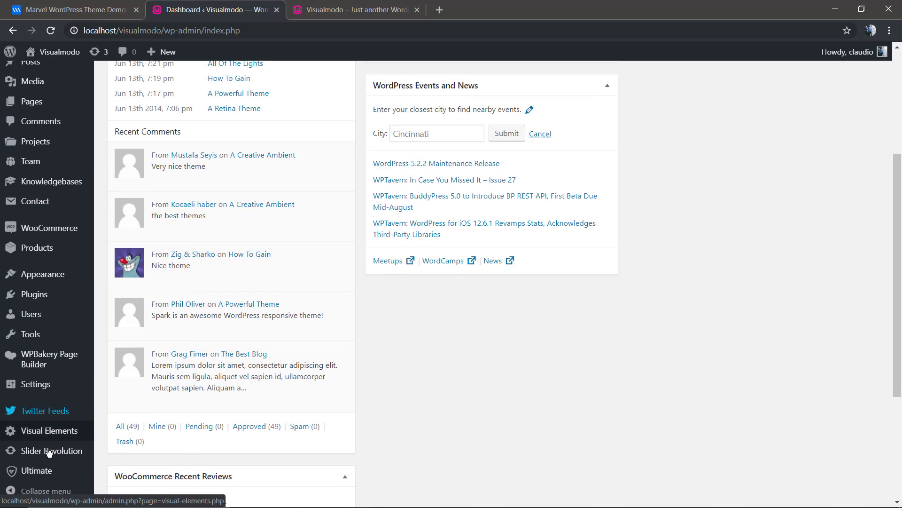
mouse_move(49, 455)
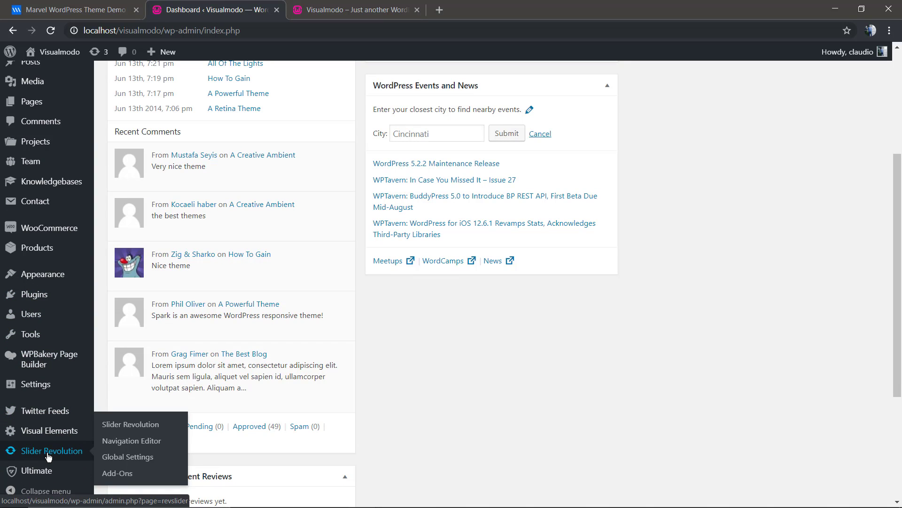
click(49, 455)
mouse_move(266, 215)
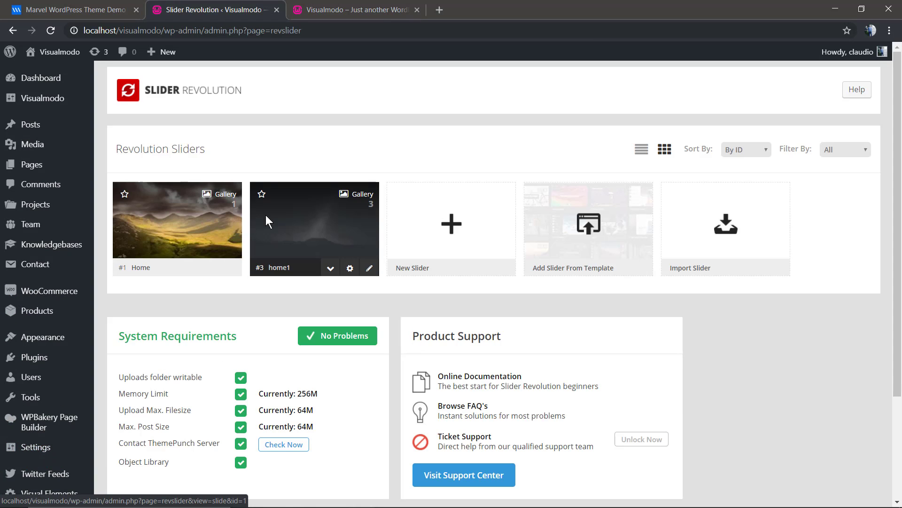
Step: Open the home1 slider in the Slide Editor and scroll through its canvas and layer timeline
click(319, 246)
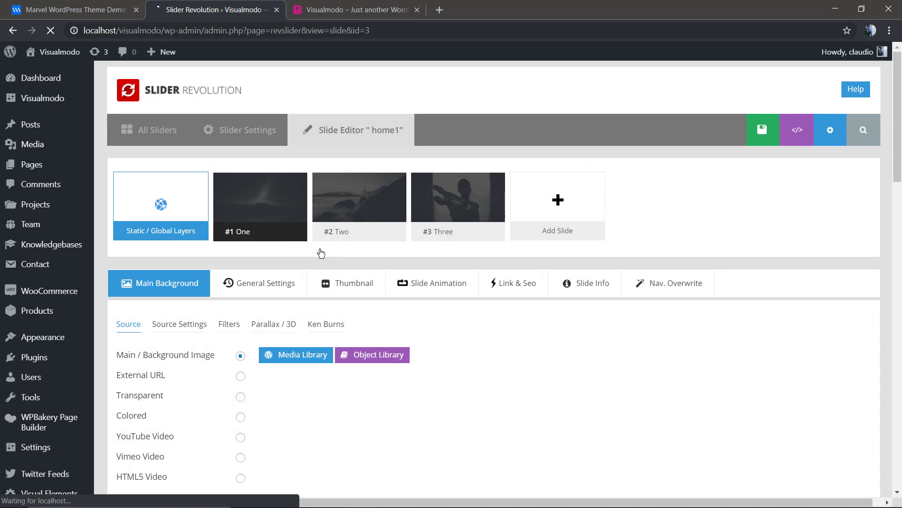
scroll(416, 257, down, 2)
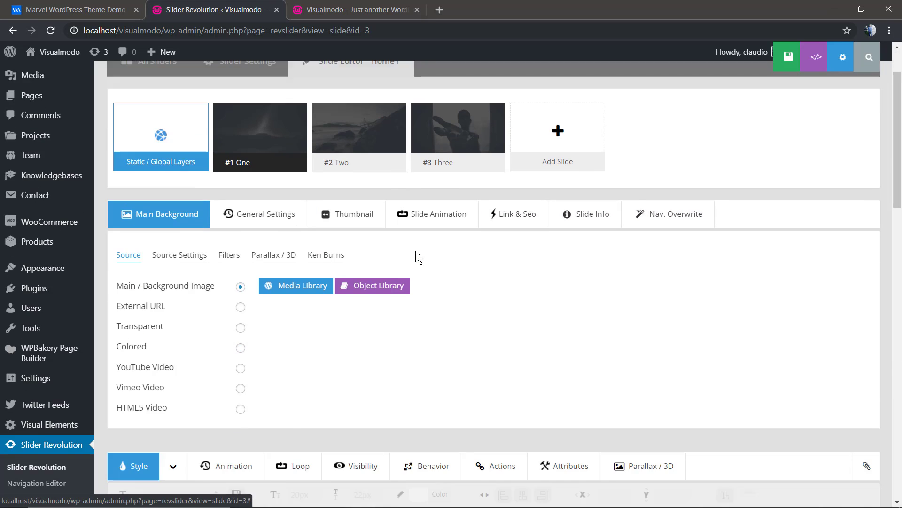
scroll(421, 230, down, 7)
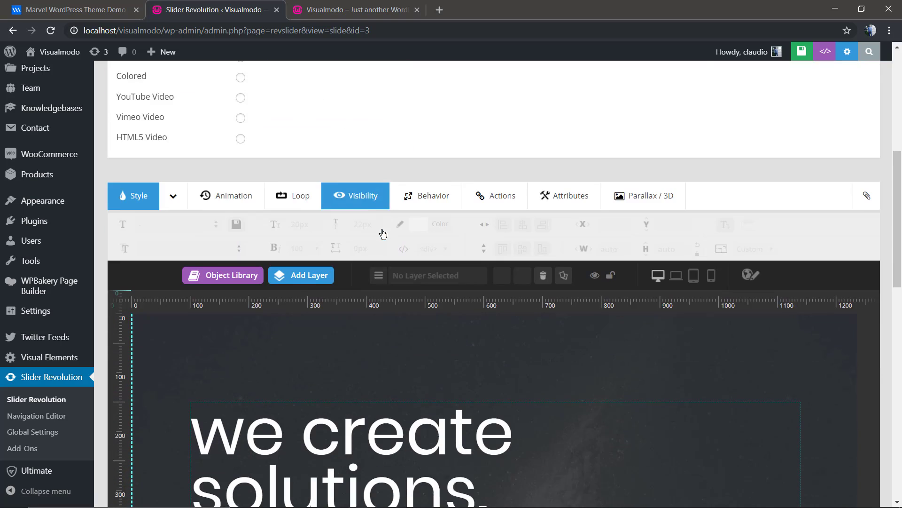
scroll(383, 234, down, 9)
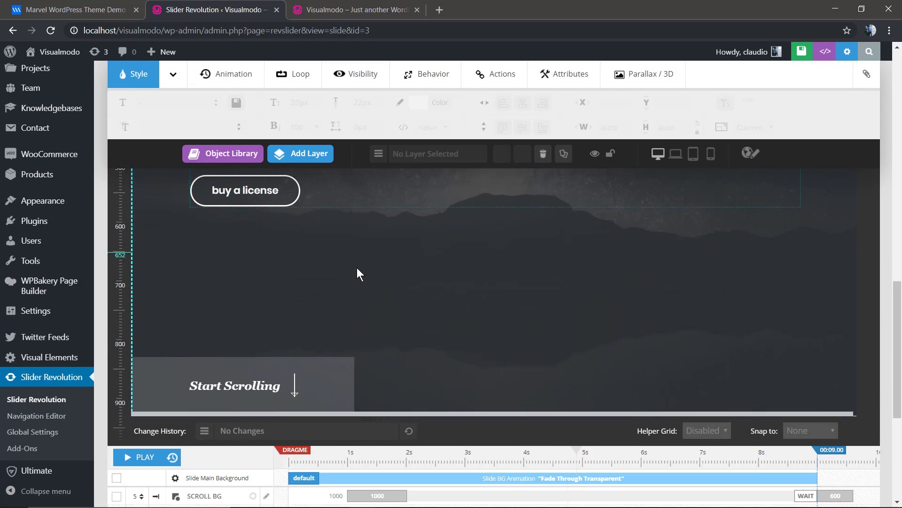
scroll(358, 270, down, 5)
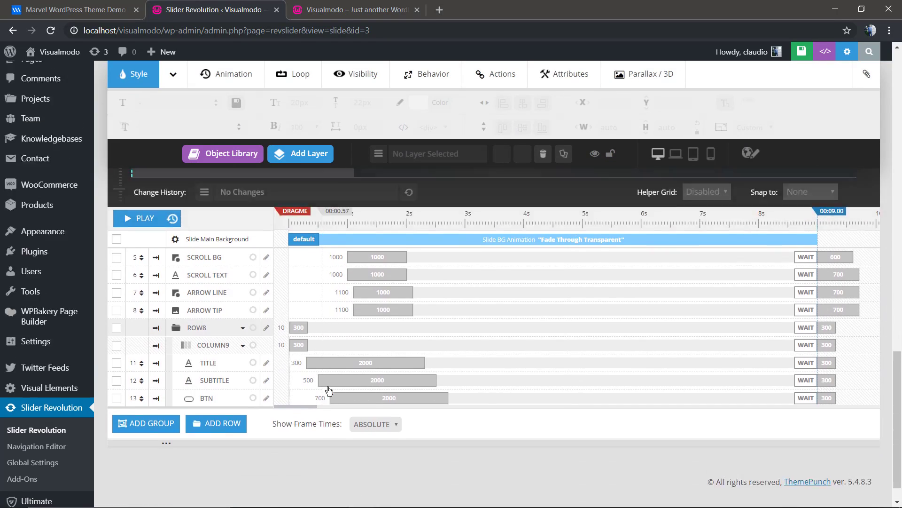
scroll(329, 390, up, 10)
scroll(820, 373, down, 2)
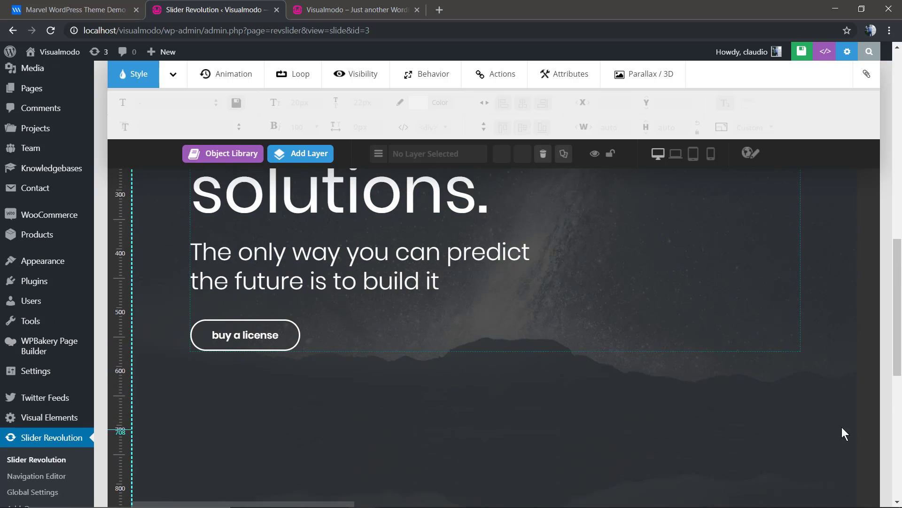
scroll(842, 429, up, 2)
scroll(827, 433, up, 5)
scroll(832, 414, down, 6)
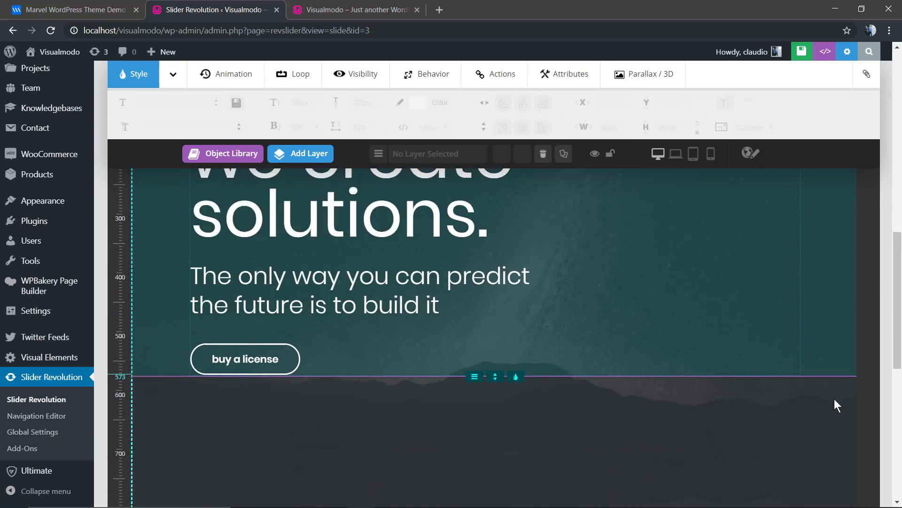
scroll(836, 405, up, 1)
scroll(824, 401, up, 5)
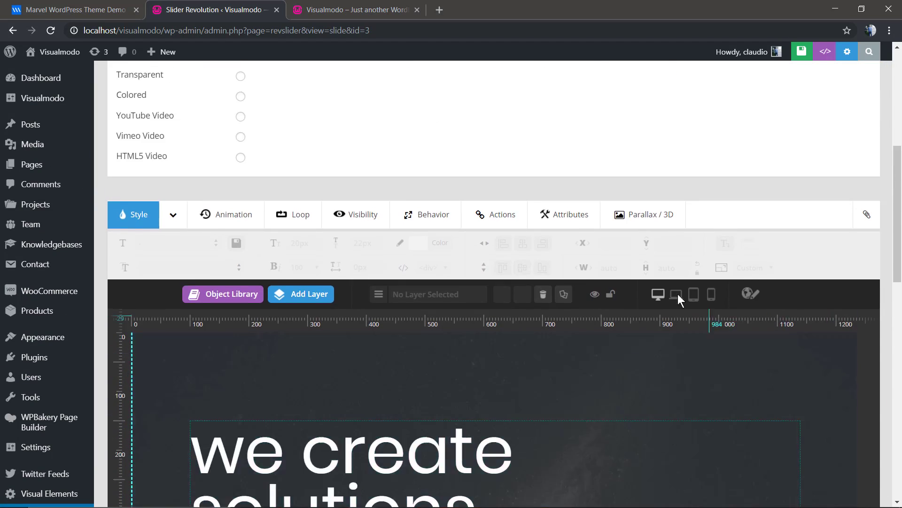
scroll(678, 295, up, 7)
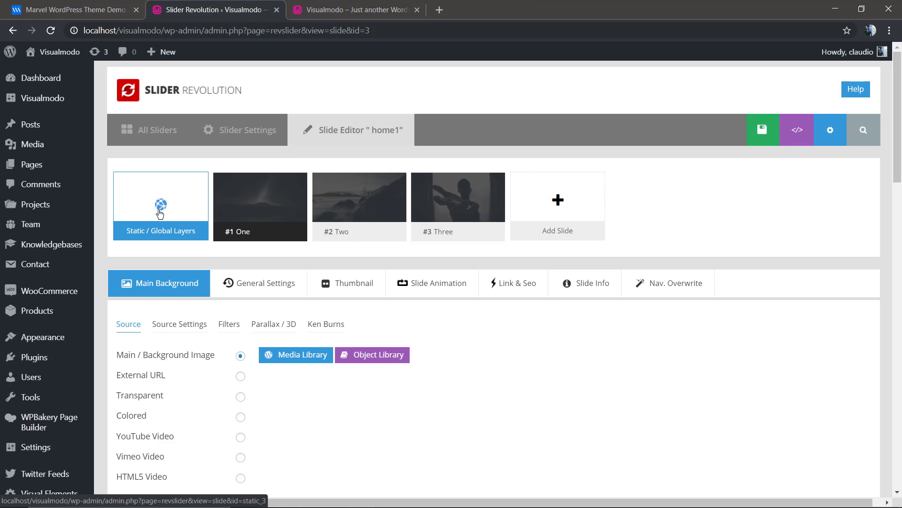
Step: Switch to the Static / Global Layers slide, keeping other slides' layers hidden
click(161, 212)
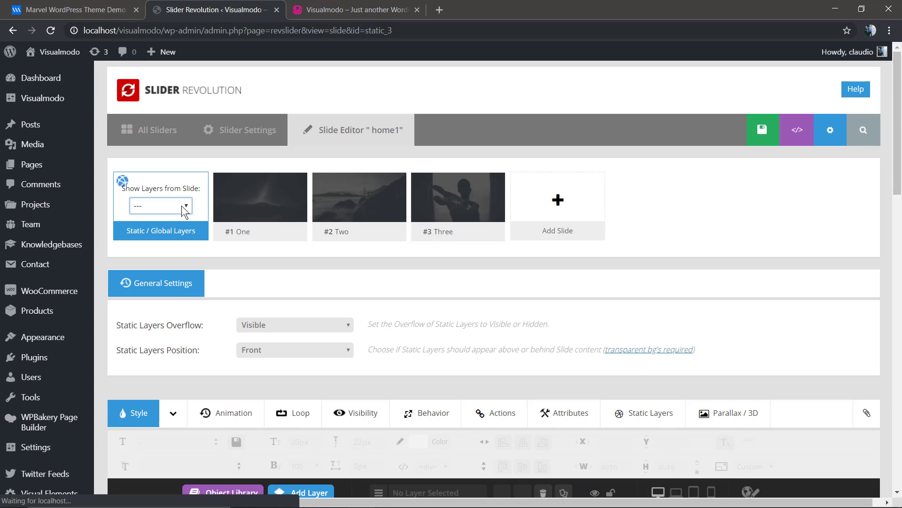
click(183, 207)
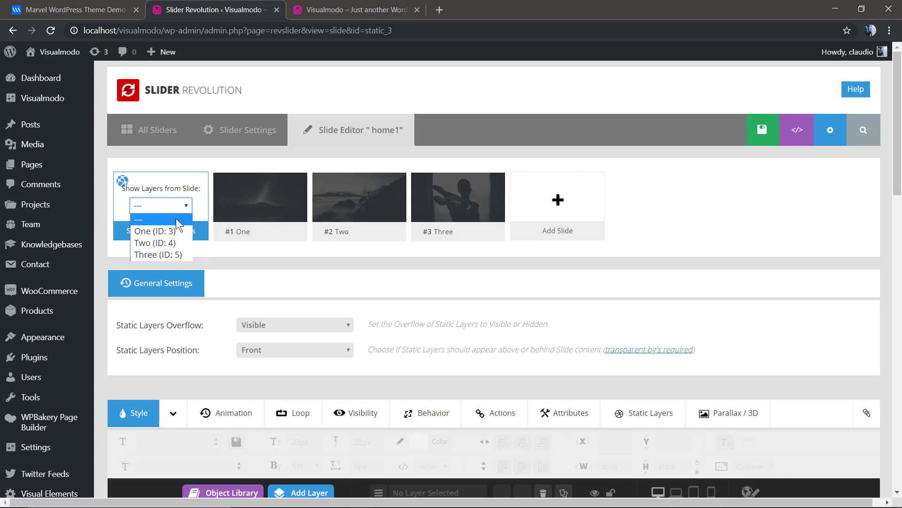
click(183, 217)
scroll(367, 280, down, 7)
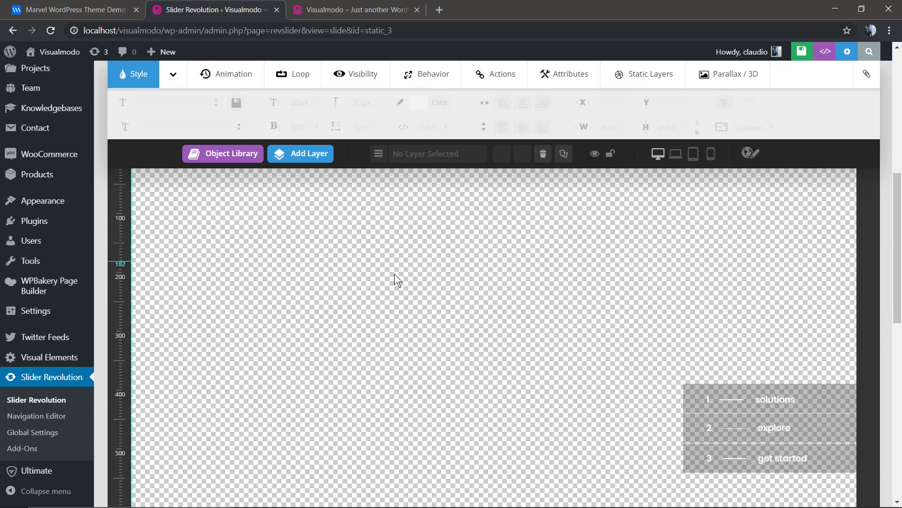
scroll(405, 272, down, 2)
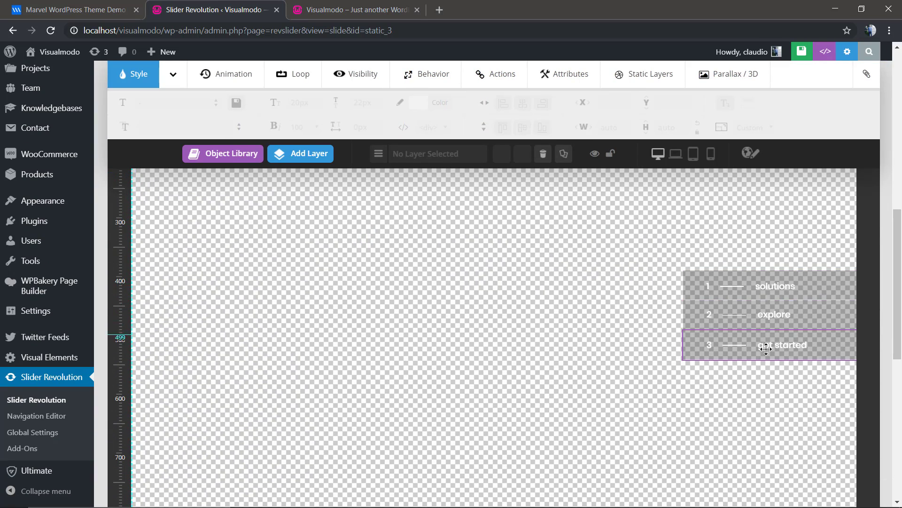
Step: Select, then deselect, the solutions navigation layer and bring up the Add Layer dropdown
click(762, 294)
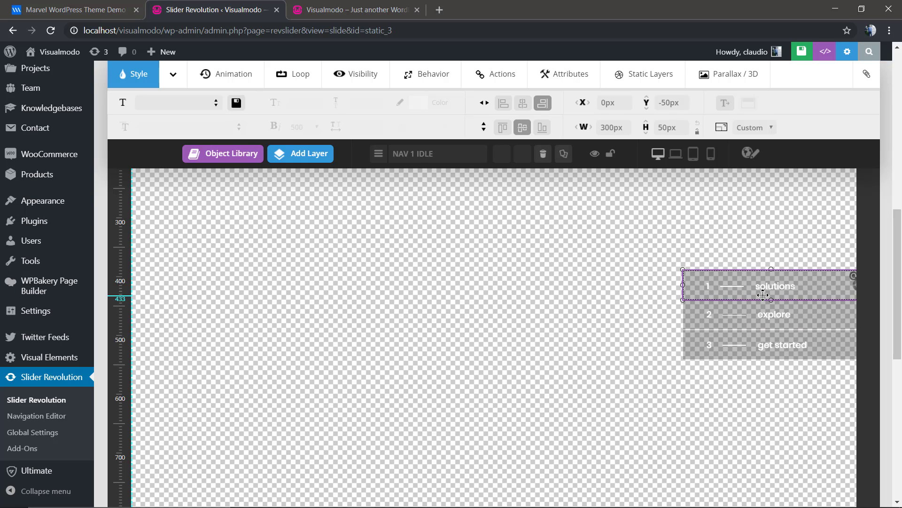
scroll(530, 334, down, 6)
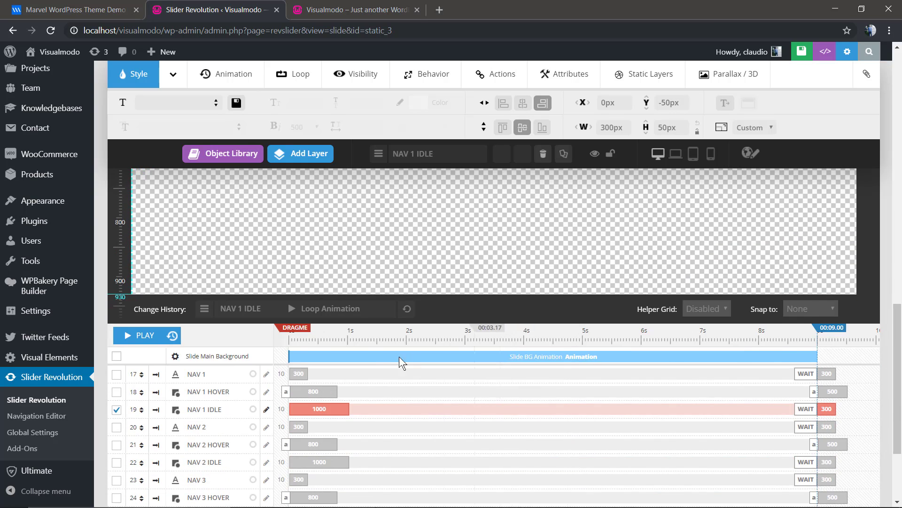
scroll(200, 347, down, 2)
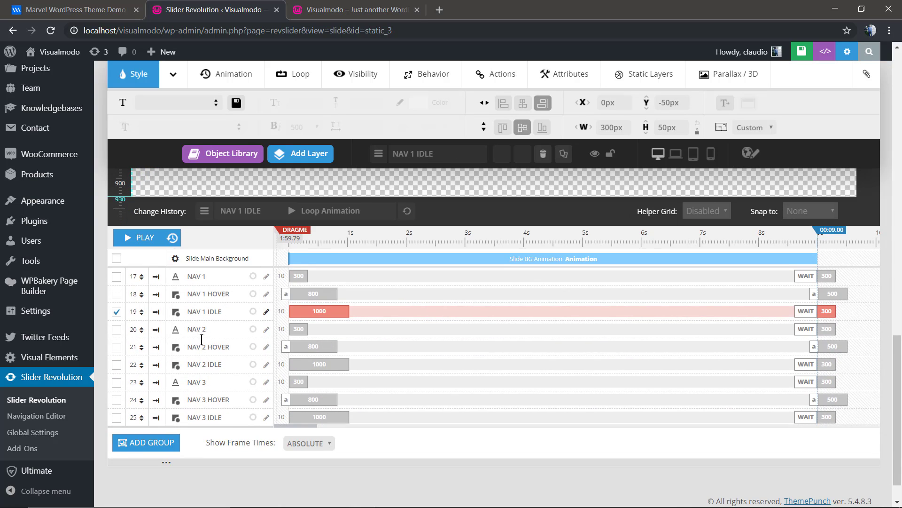
scroll(343, 306, up, 8)
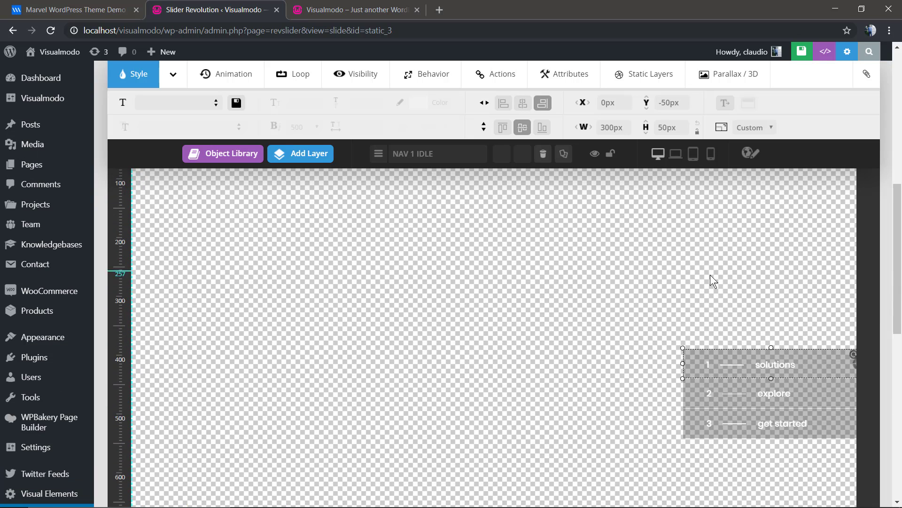
click(776, 298)
scroll(733, 306, down, 2)
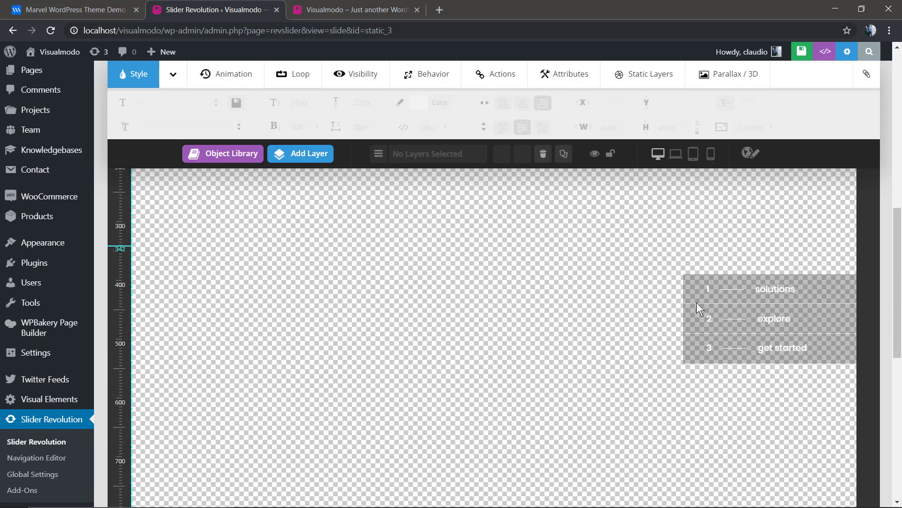
scroll(582, 347, up, 8)
scroll(497, 358, down, 5)
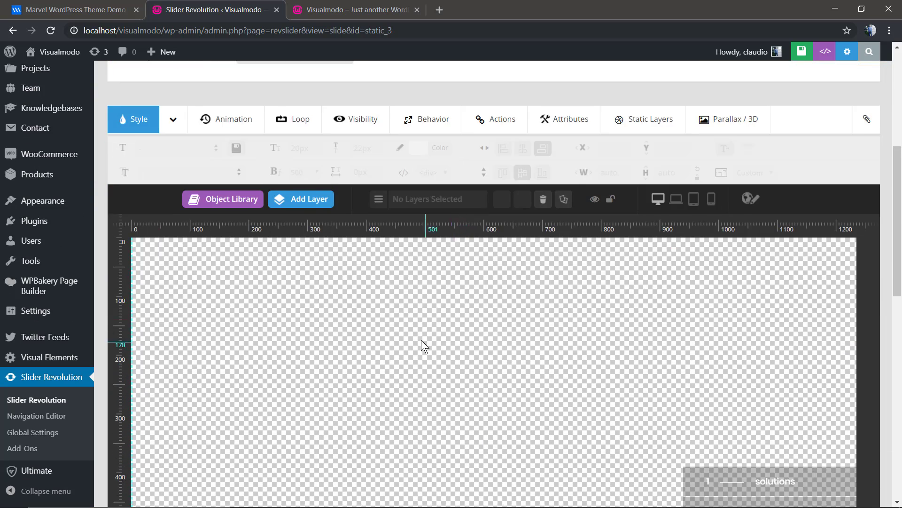
scroll(391, 331, up, 2)
scroll(394, 328, up, 2)
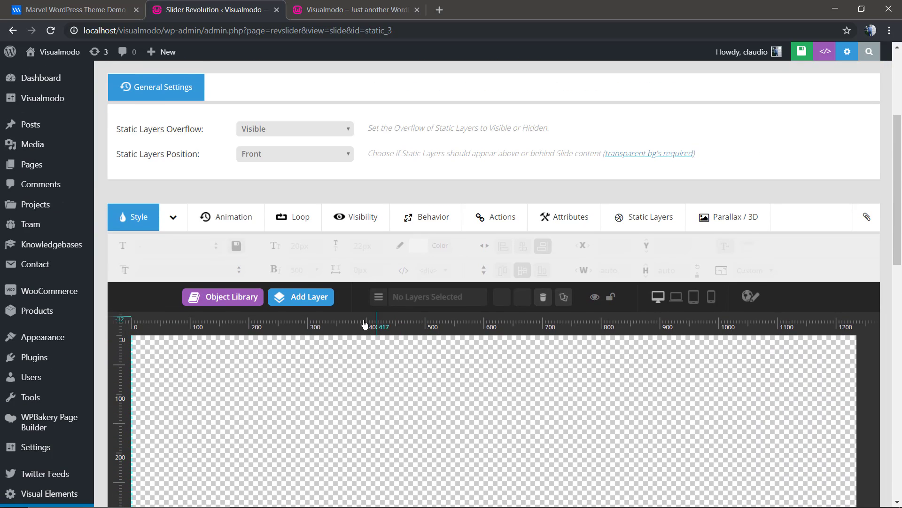
scroll(359, 323, down, 3)
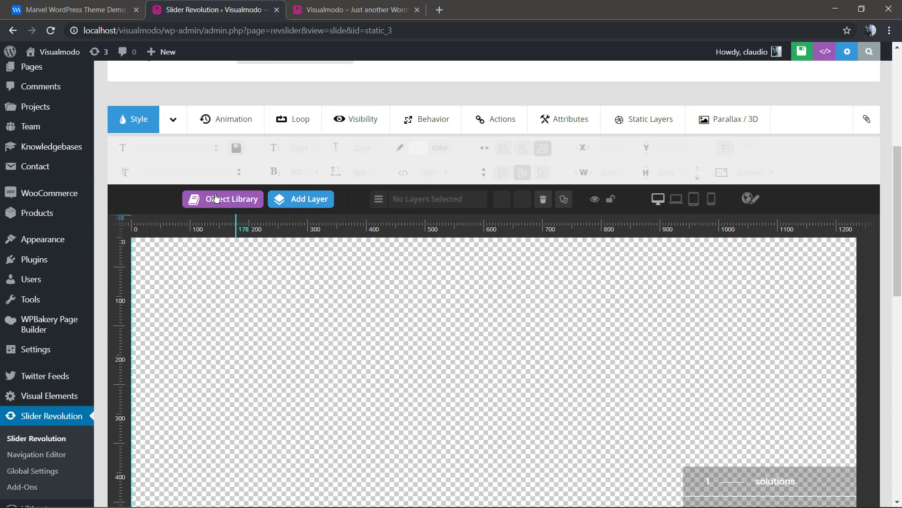
mouse_move(290, 207)
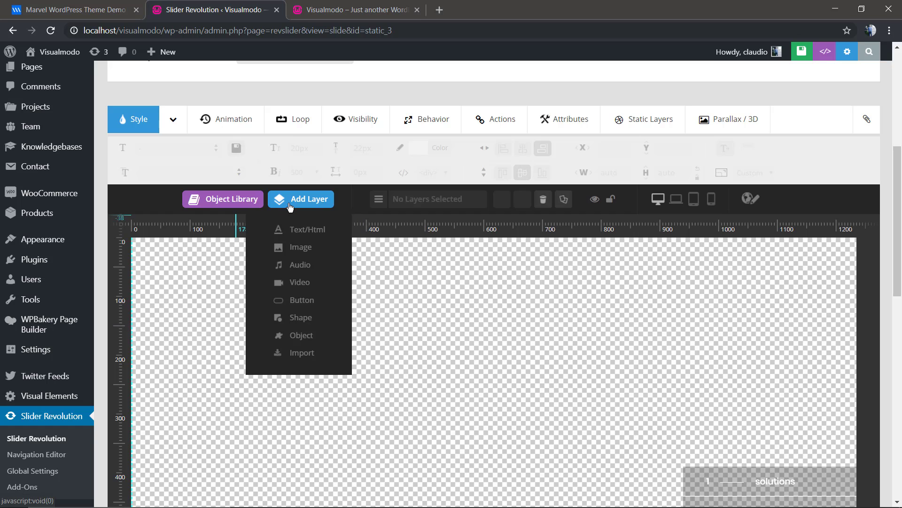
Step: Add the Fa Icon Twitter object layer by searching the object library for 'twit'
click(306, 336)
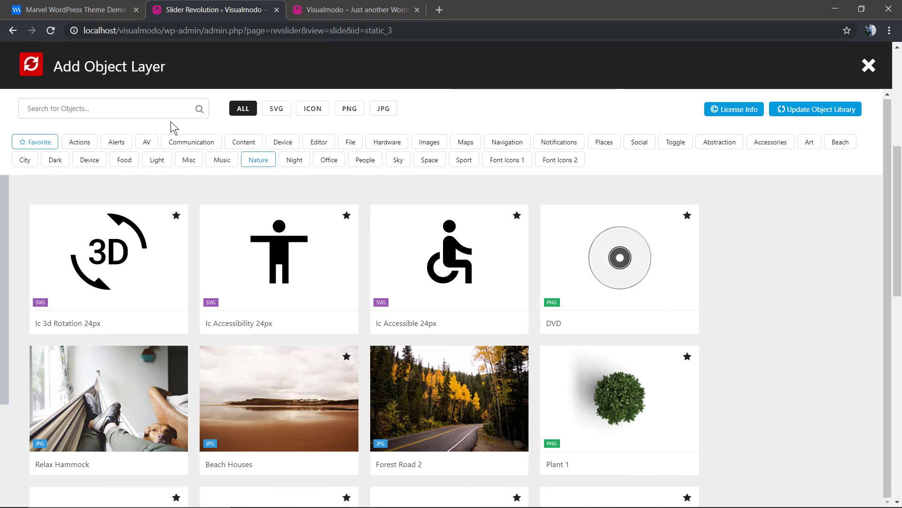
click(139, 107)
text(twi)
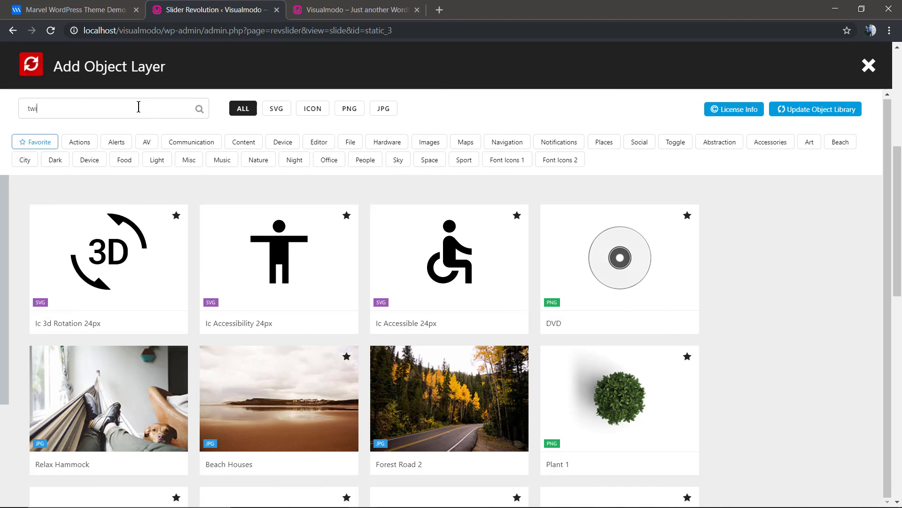
text(t)
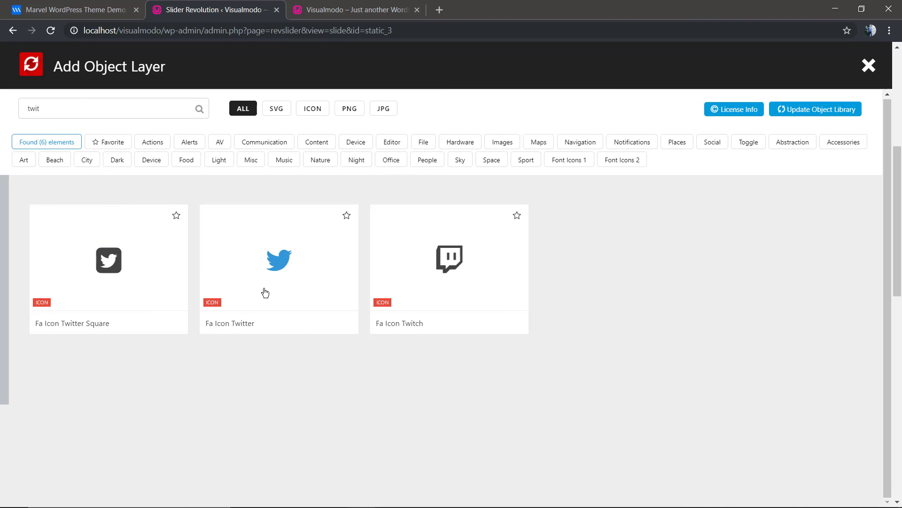
click(301, 312)
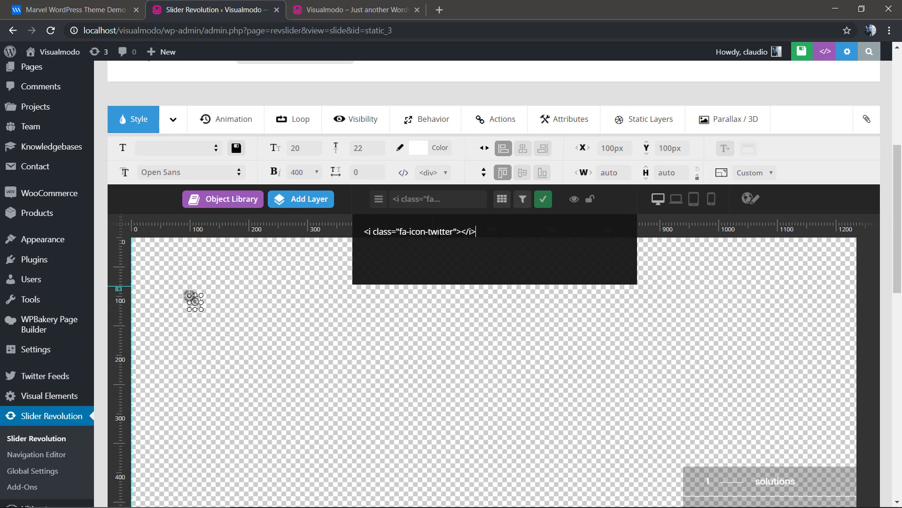
Step: Give the Twitter icon 45px line height, resize it to 40×46px, and move it to X 1173, Y 335
click(358, 148)
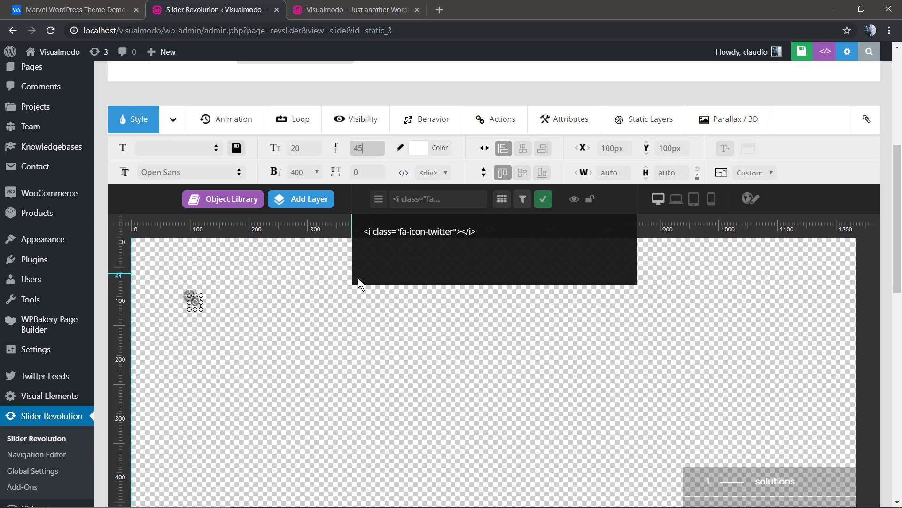
click(311, 306)
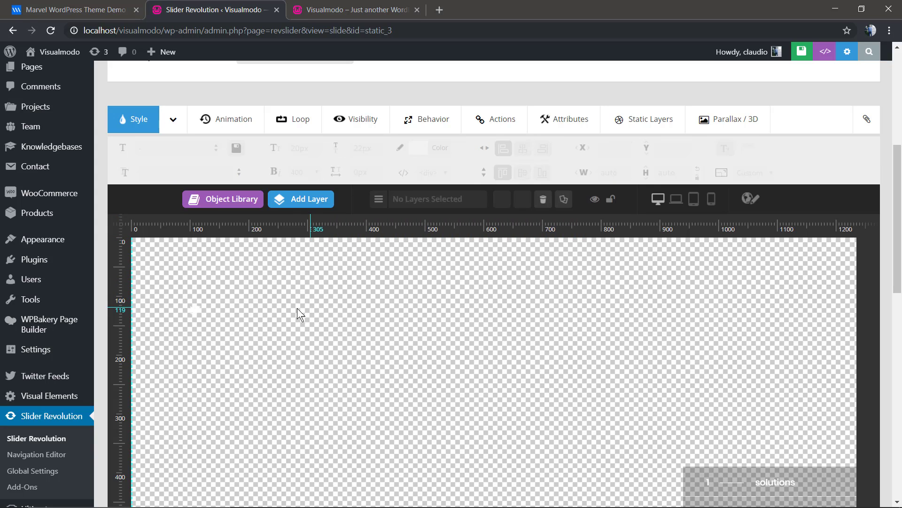
click(195, 309)
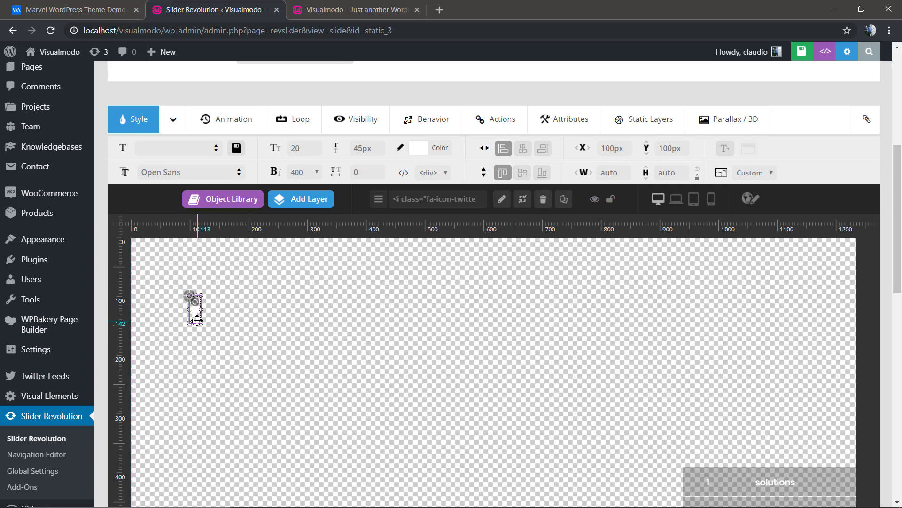
drag(200, 322, 433, 357)
scroll(502, 337, down, 1)
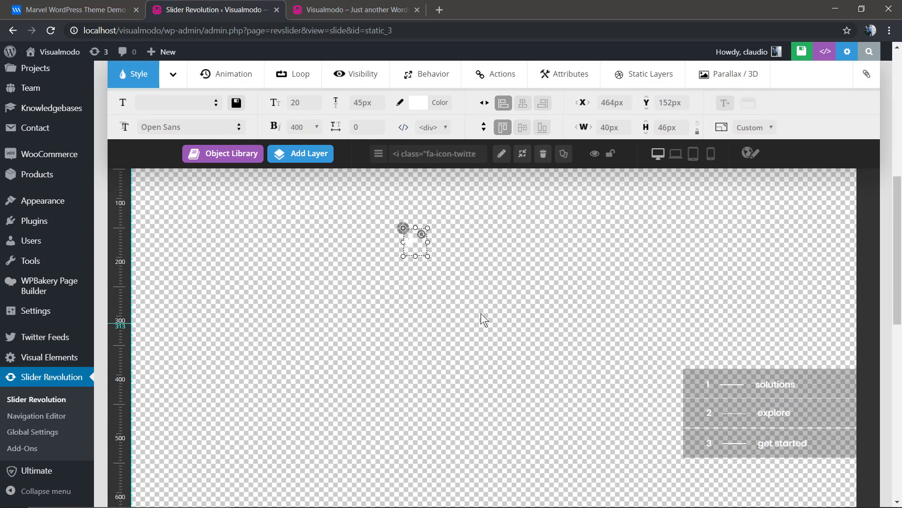
drag(410, 254, 826, 363)
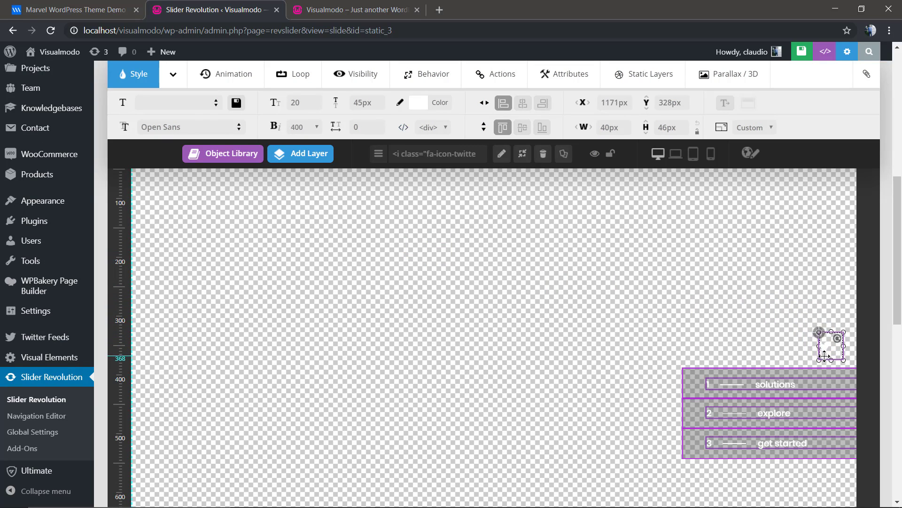
click(770, 331)
Step: Paste an <a href="twitter.com"> link tag into the icon's markup and save the static global layers
double_click(826, 348)
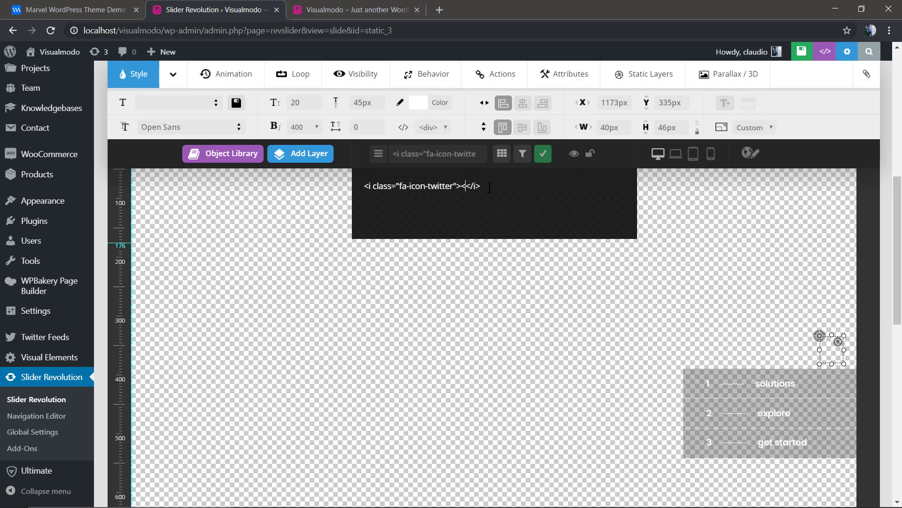
text(<a href="url"></a>)
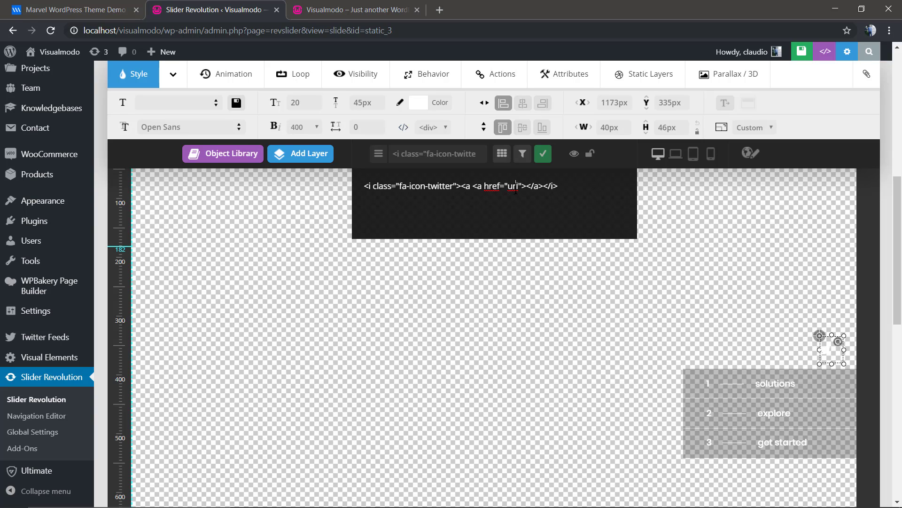
text(twitter.com)
click(700, 238)
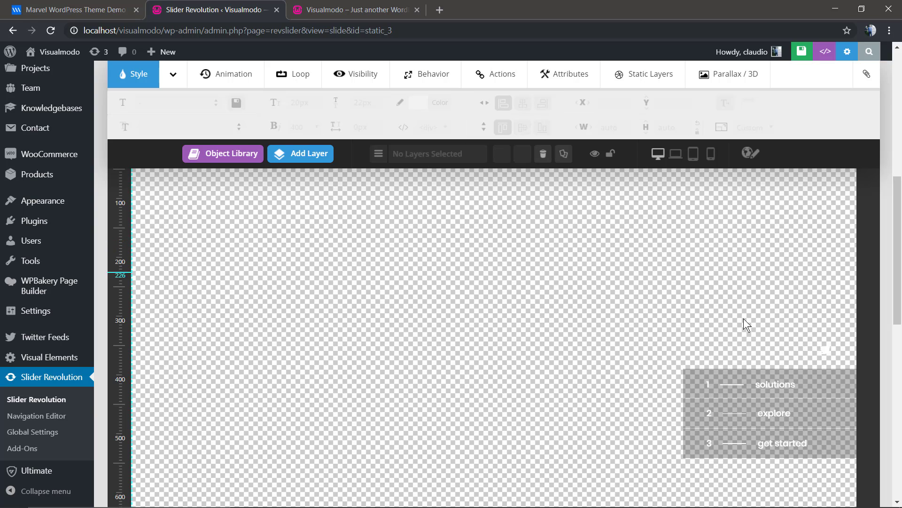
click(802, 52)
click(338, 10)
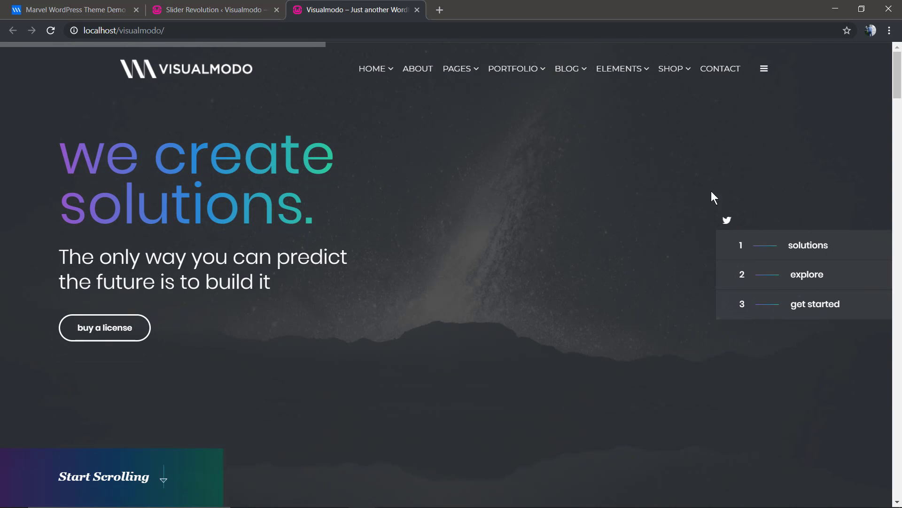
scroll(690, 226, down, 5)
scroll(690, 226, up, 5)
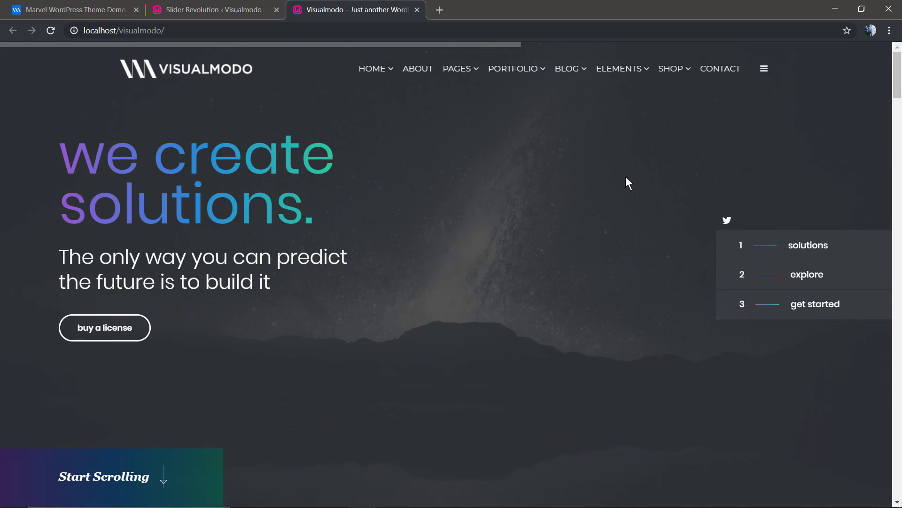
click(263, 7)
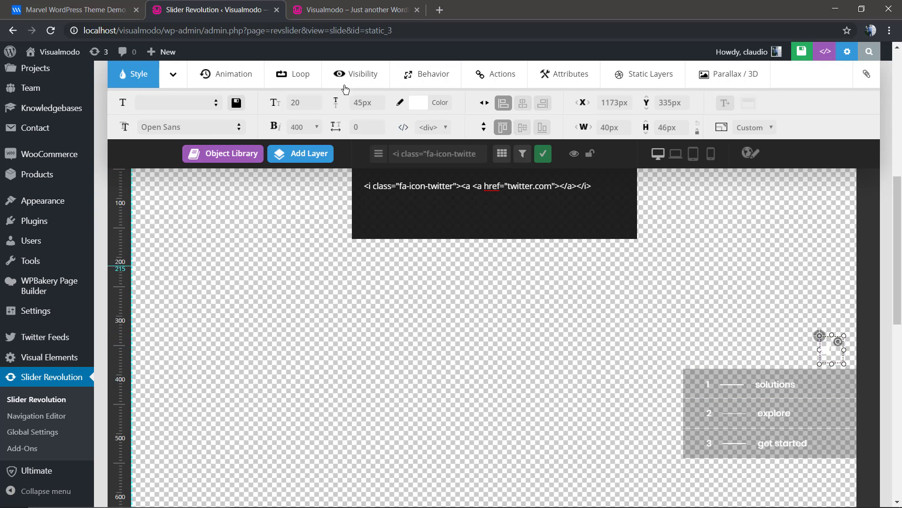
Step: Set the Twitter icon's font size to 50px
click(300, 102)
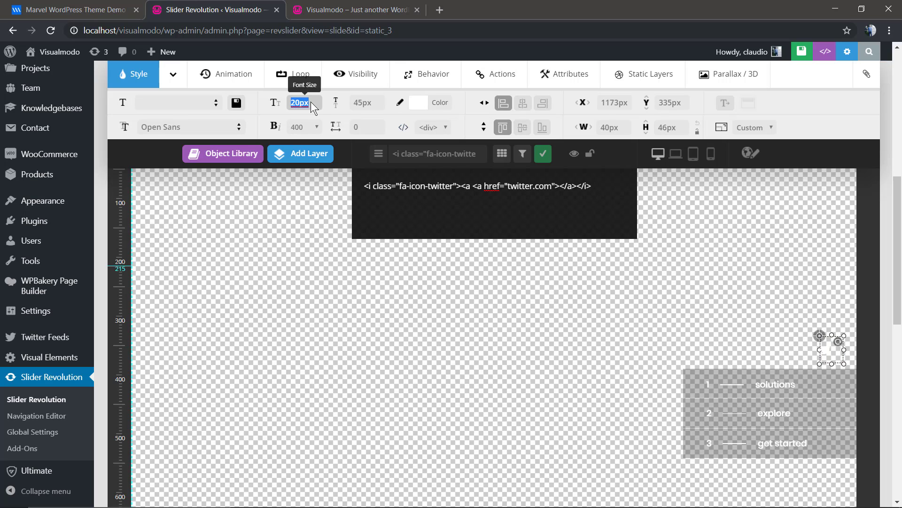
text(50)
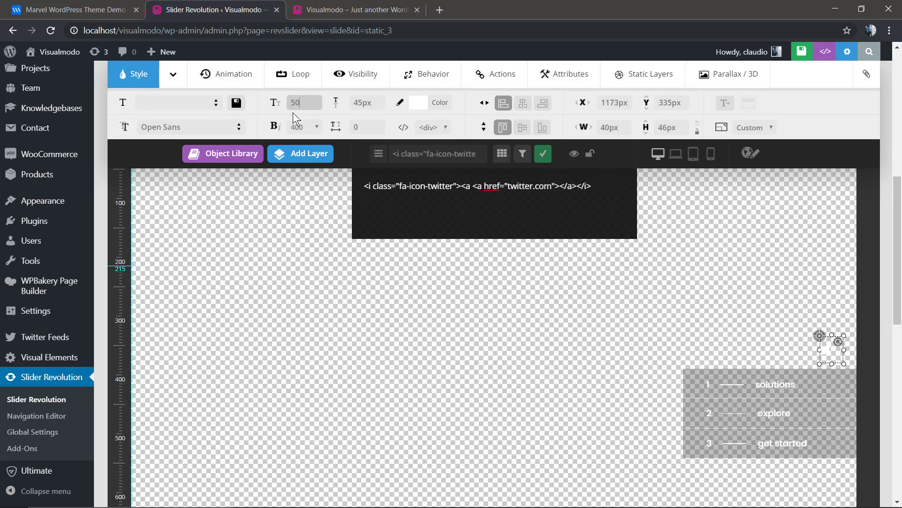
key(Return)
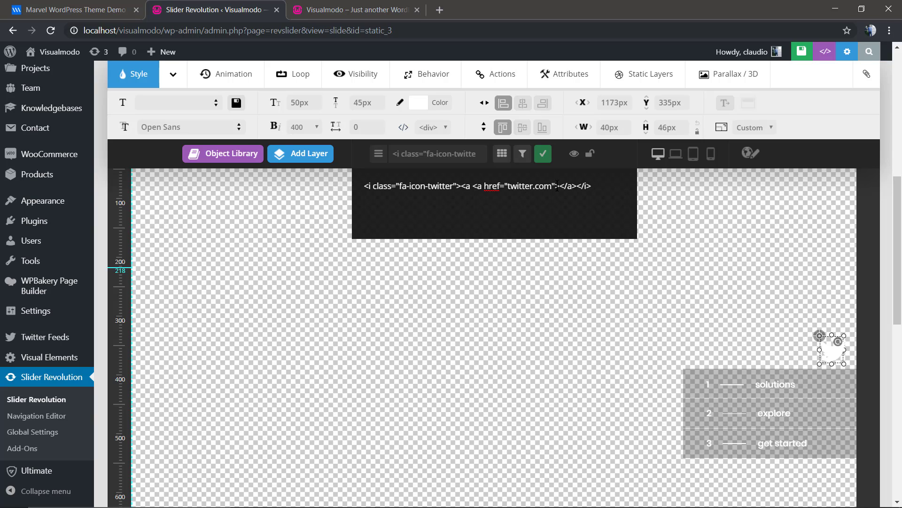
Step: Move the <a href="twitter.com"> tag before the <i> icon tag, close it with </a>, and save
drag(532, 191, 482, 181)
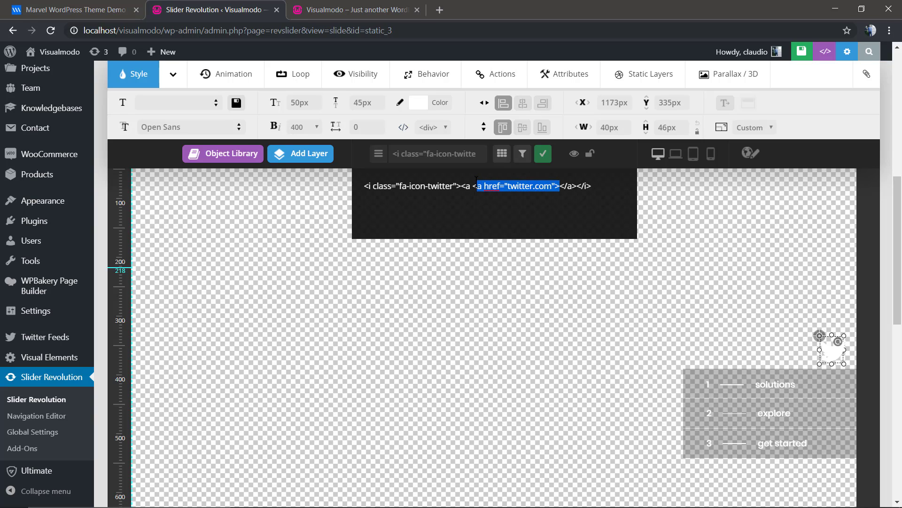
key(BackSpace)
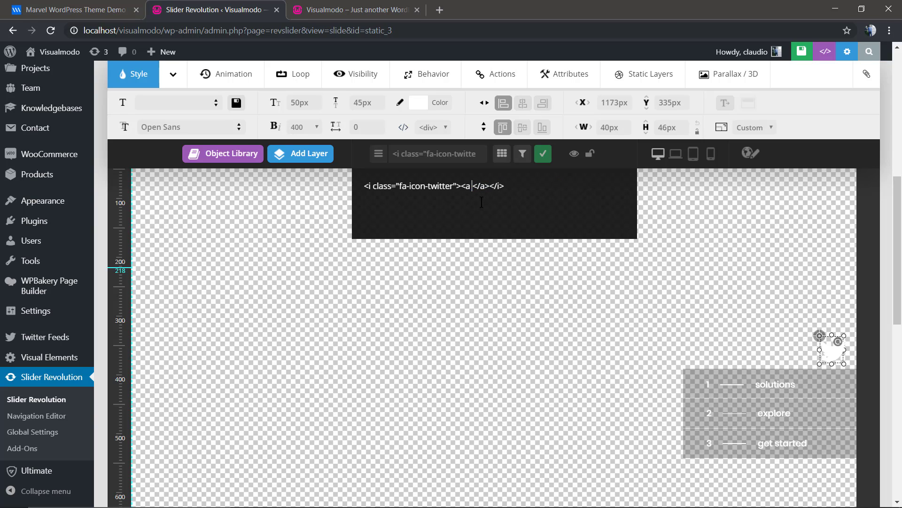
key(BackSpace)
text(<a href="twitter.com">)
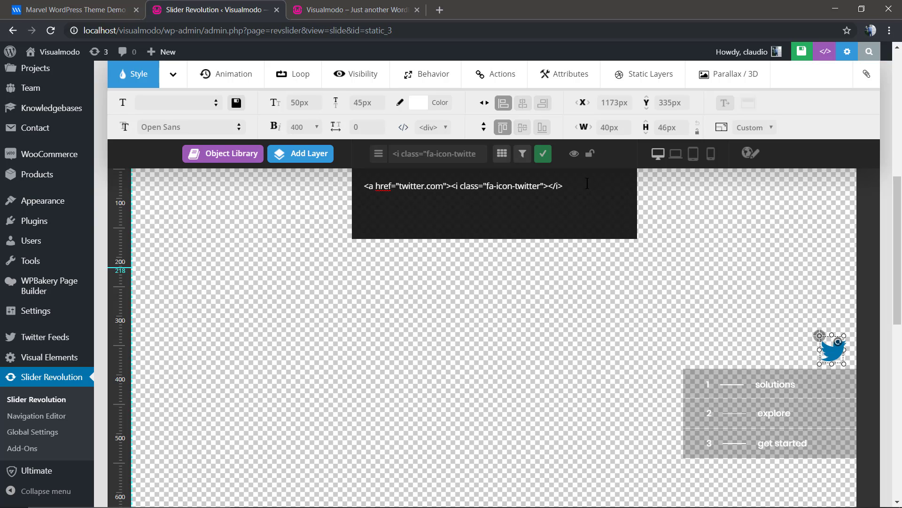
text(</a>)
click(802, 52)
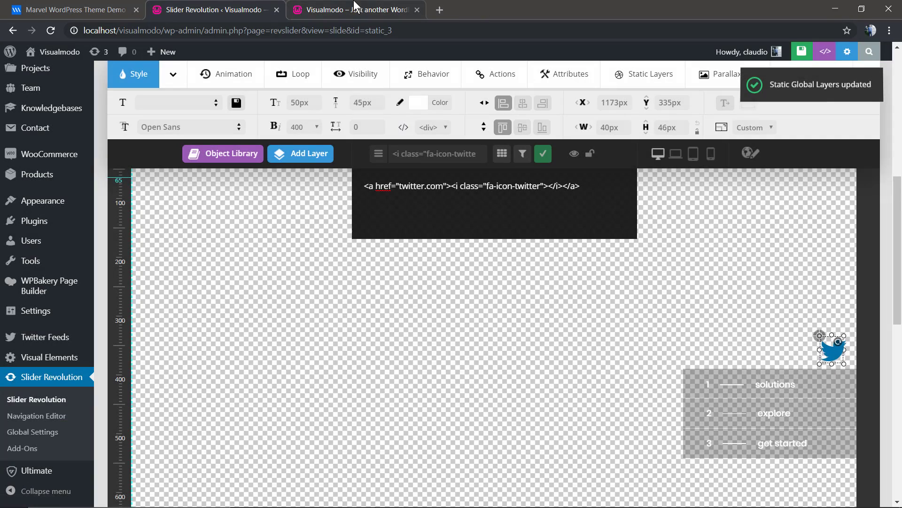
click(355, 9)
key(F5)
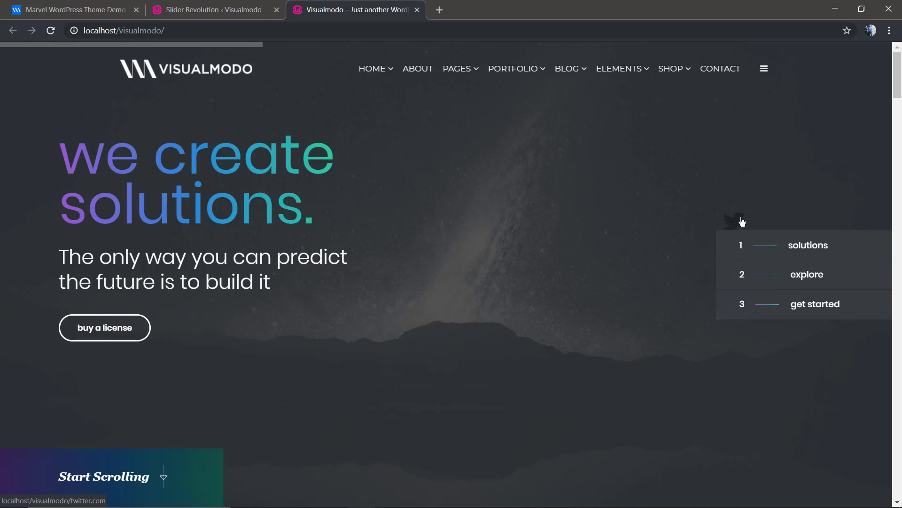
click(786, 272)
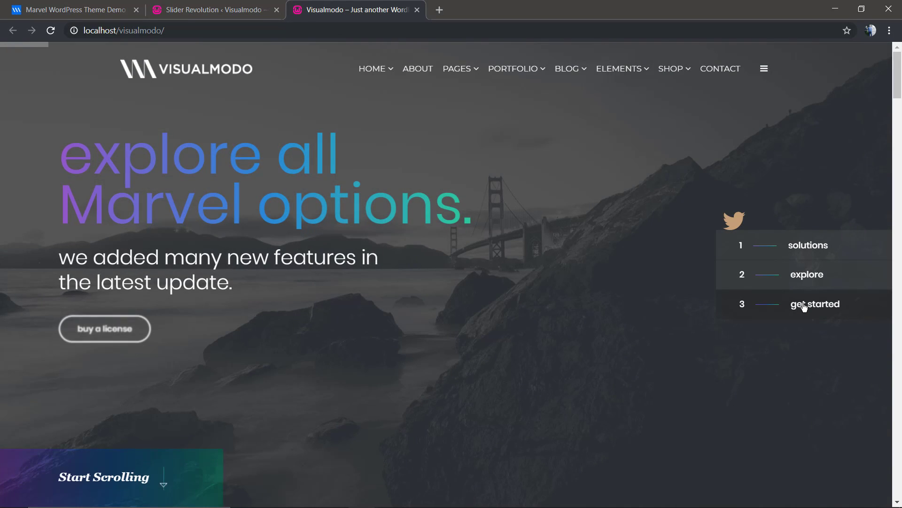
click(804, 305)
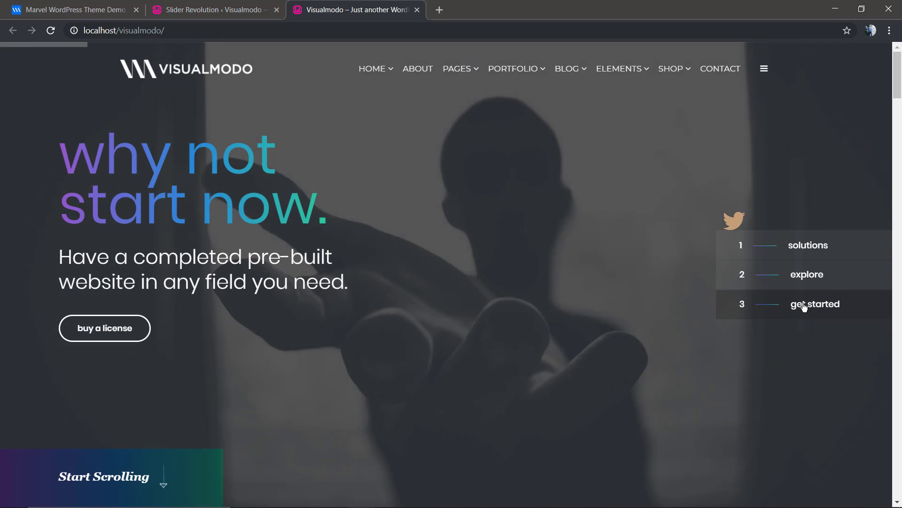
click(817, 281)
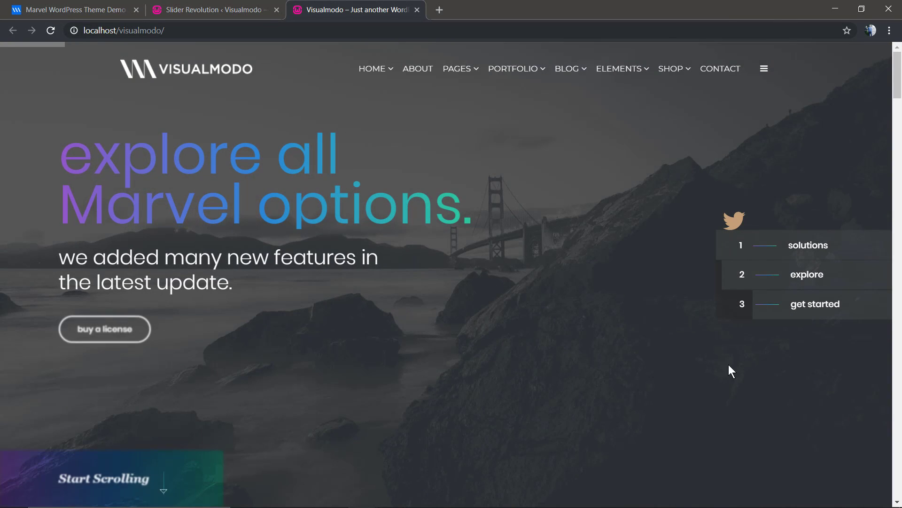
click(812, 298)
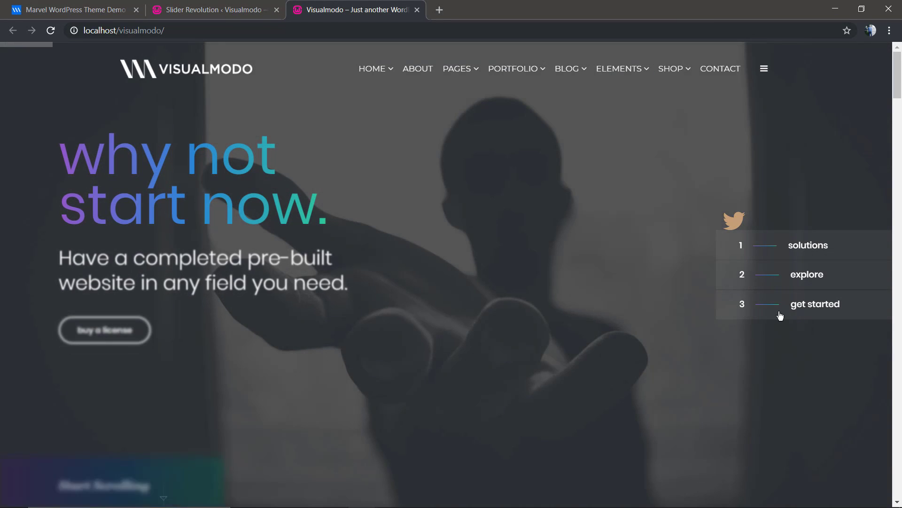
click(182, 9)
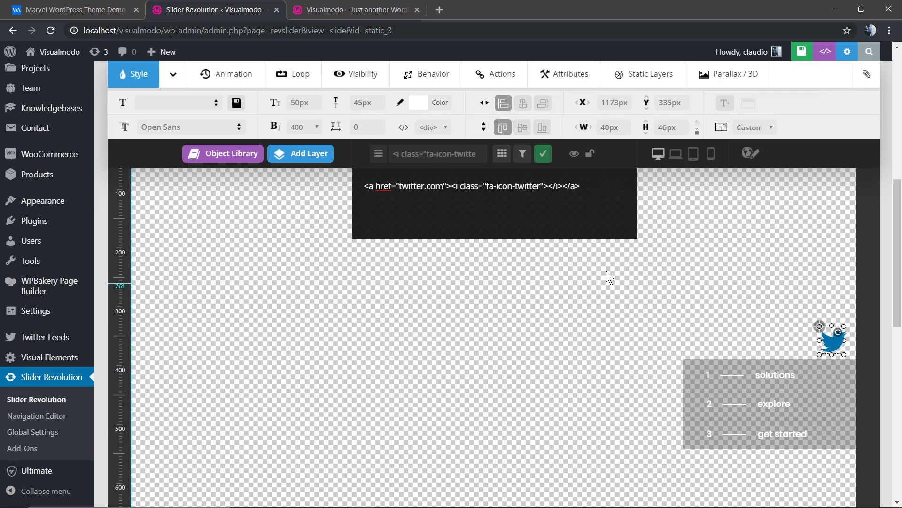
Step: Drag the Twitter icon down, apply Layer Align Bottom and Layer Align Right, and save the slider
scroll(605, 271, down, 4)
scroll(762, 225, up, 2)
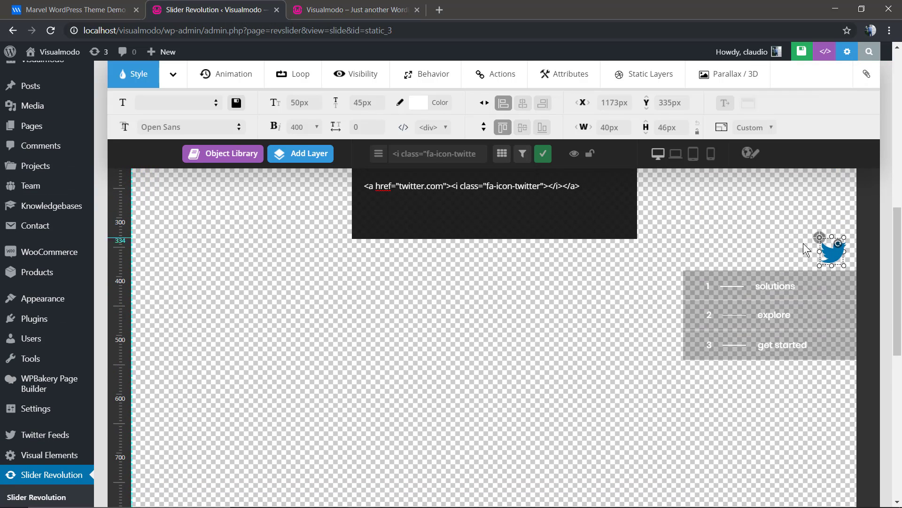
drag(831, 263, 836, 488)
scroll(813, 329, down, 2)
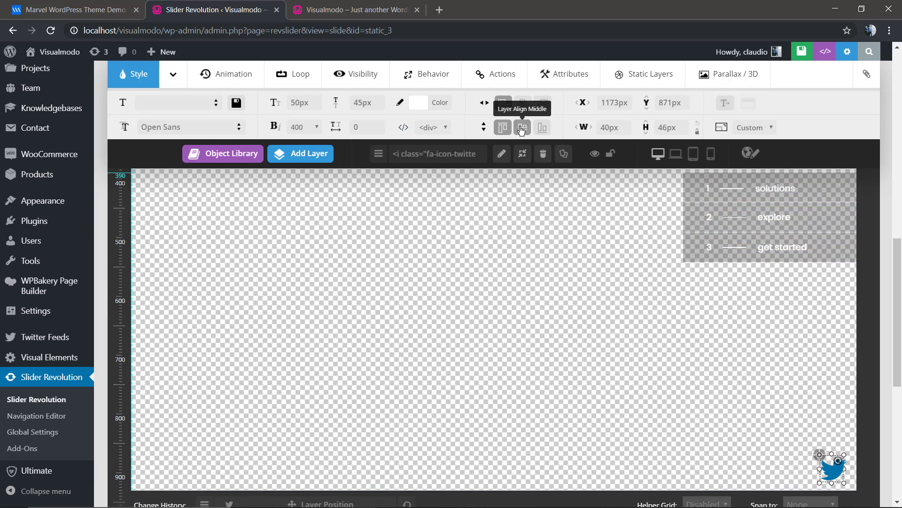
click(541, 127)
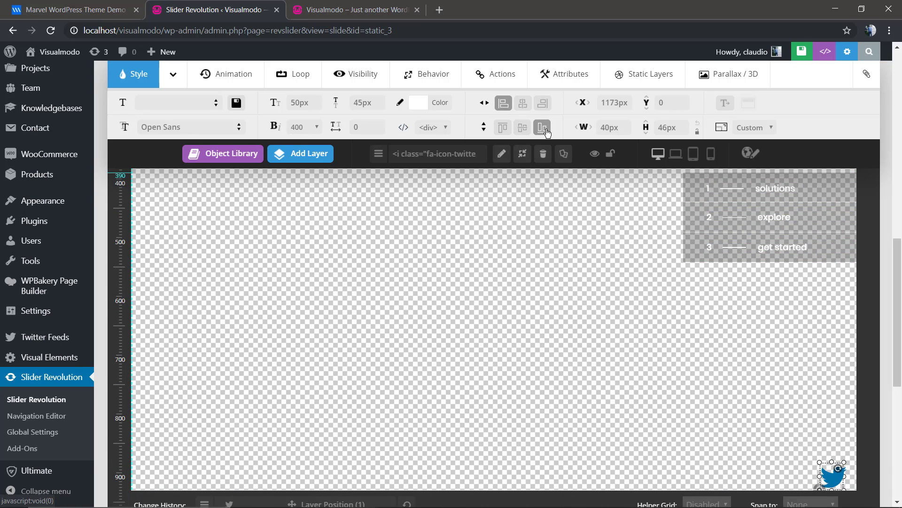
click(546, 107)
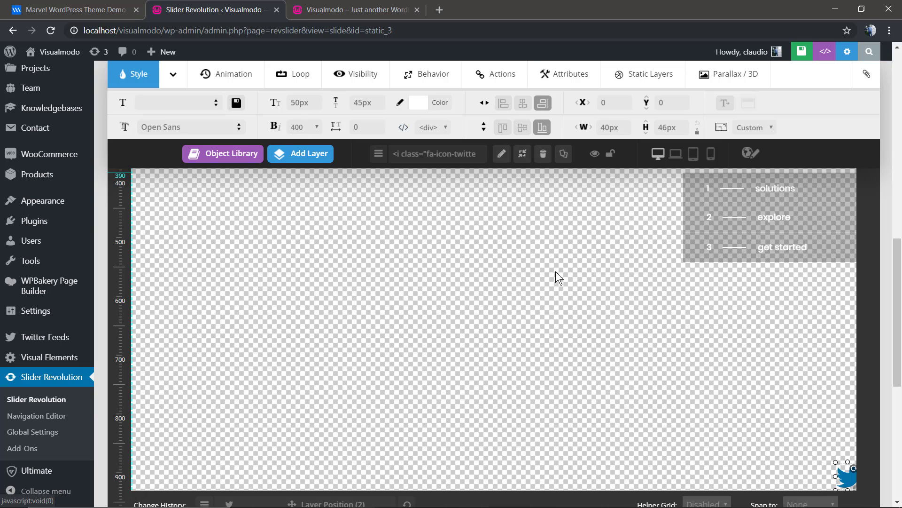
click(797, 55)
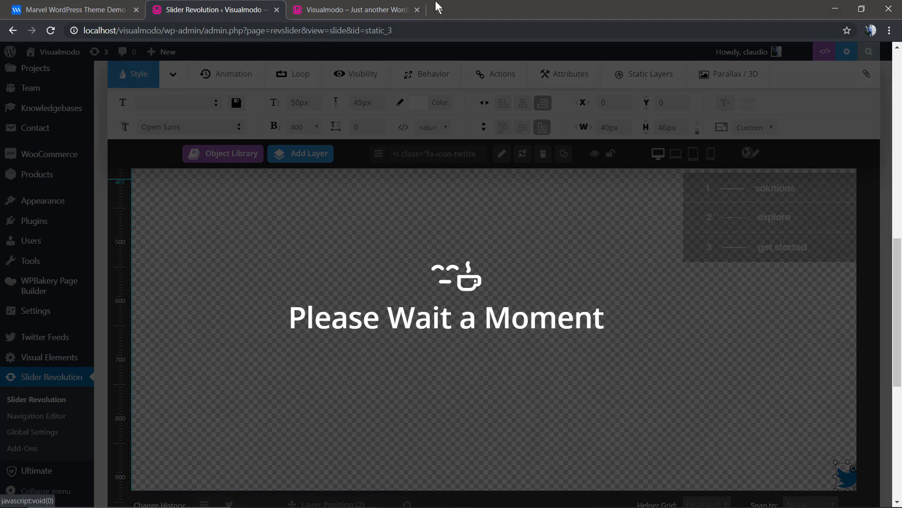
click(366, 9)
Step: Reload the Visualmodo front page with F5 to see the Twitter icon in the hero's bottom-right corner
key(F5)
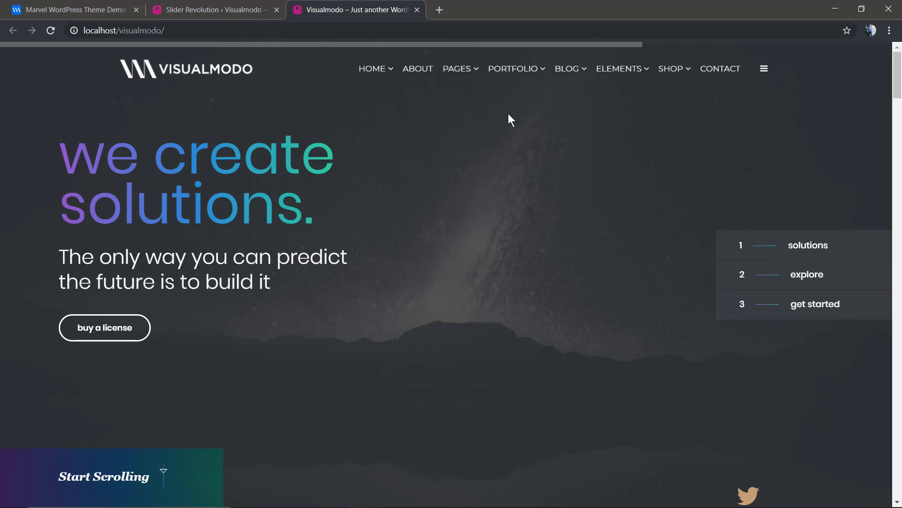
Step: Return to the home1 slide editor and keep the Twitter icon aligned right
click(212, 9)
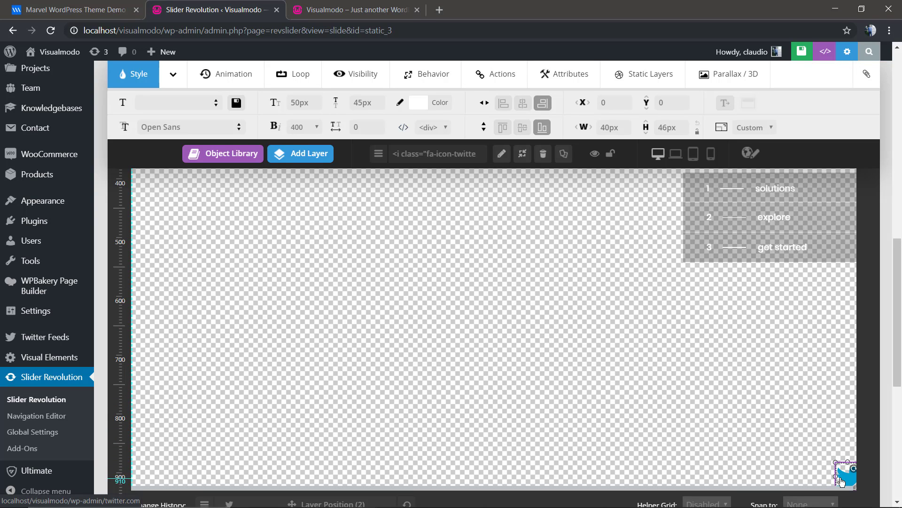
scroll(546, 346, up, 10)
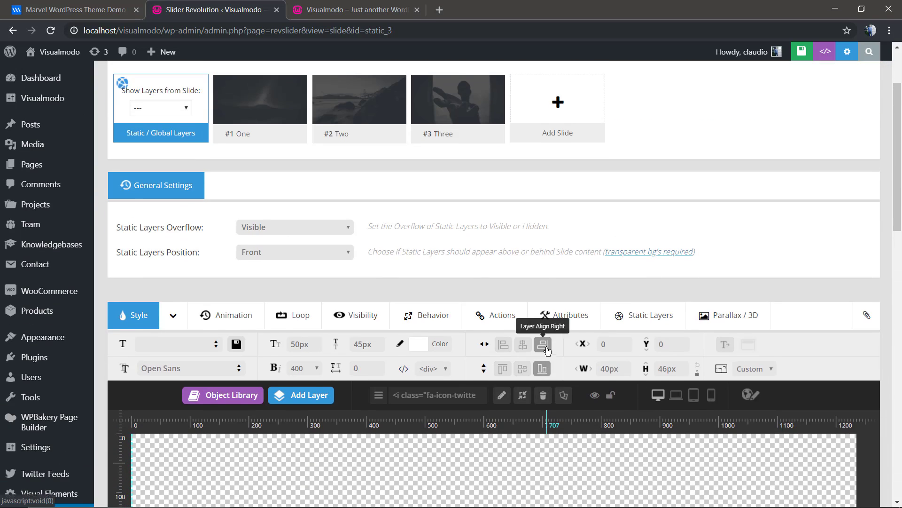
click(547, 346)
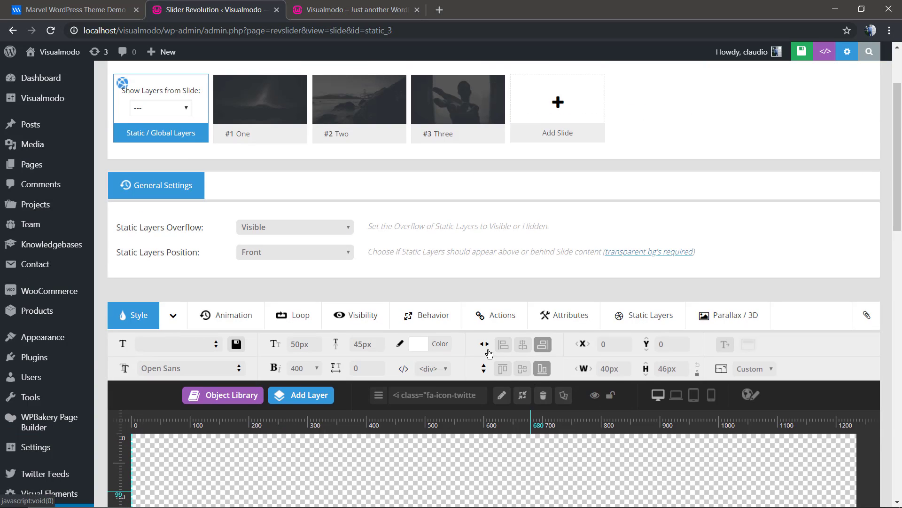
Step: Select the get started and solutions nav layers, then open the Show Layers from Slide dropdown
scroll(307, 333, down, 10)
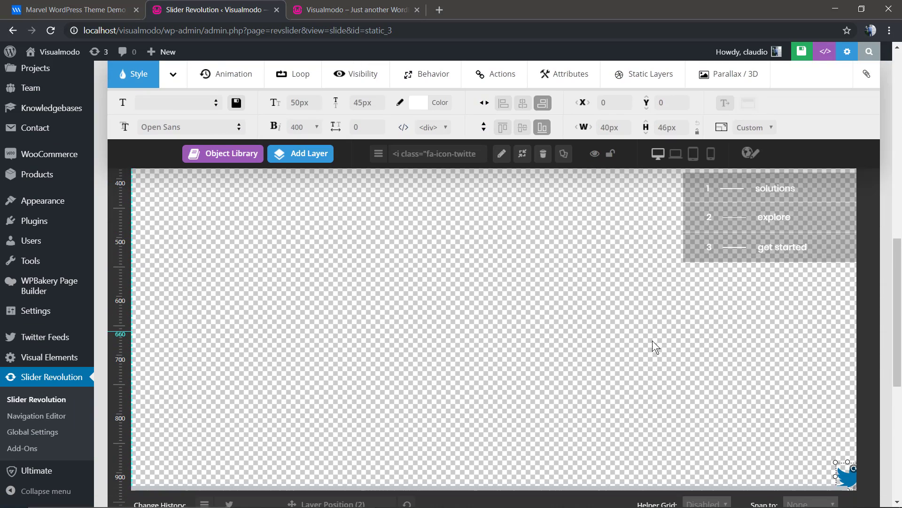
click(747, 248)
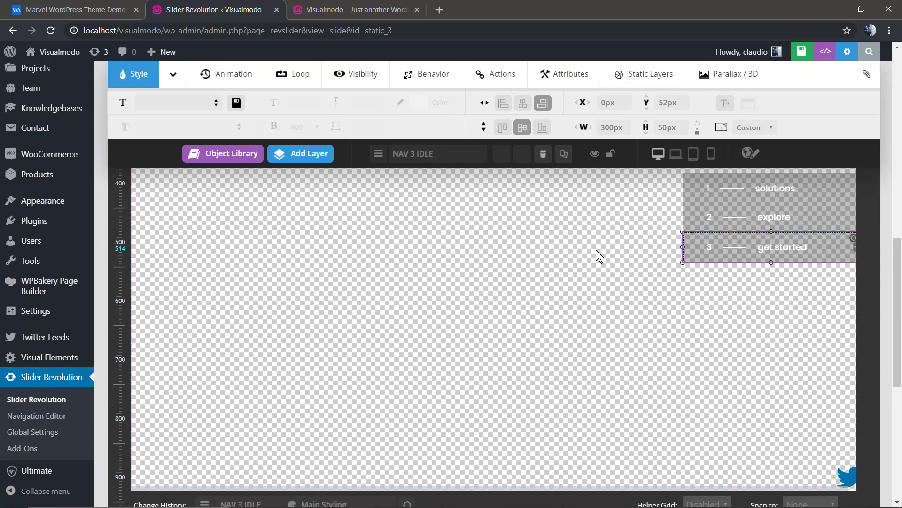
scroll(518, 258, up, 3)
click(753, 292)
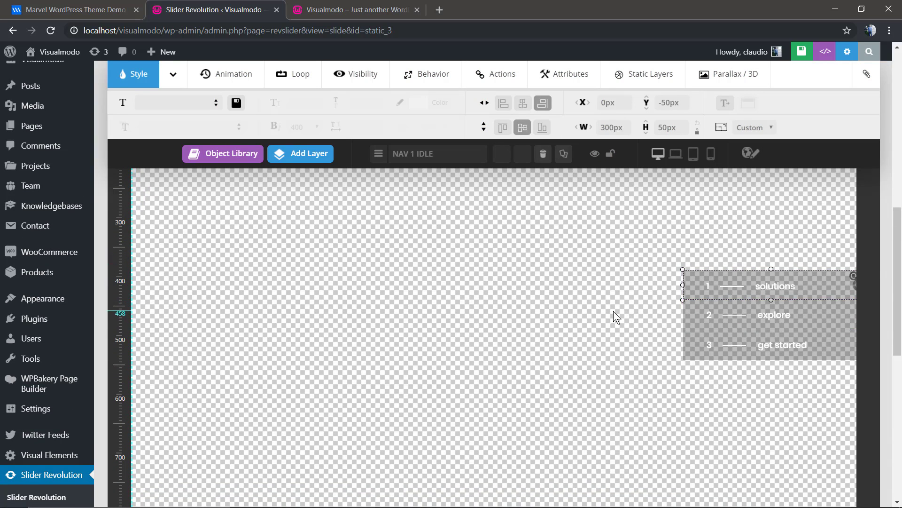
scroll(613, 311, up, 7)
mouse_move(261, 285)
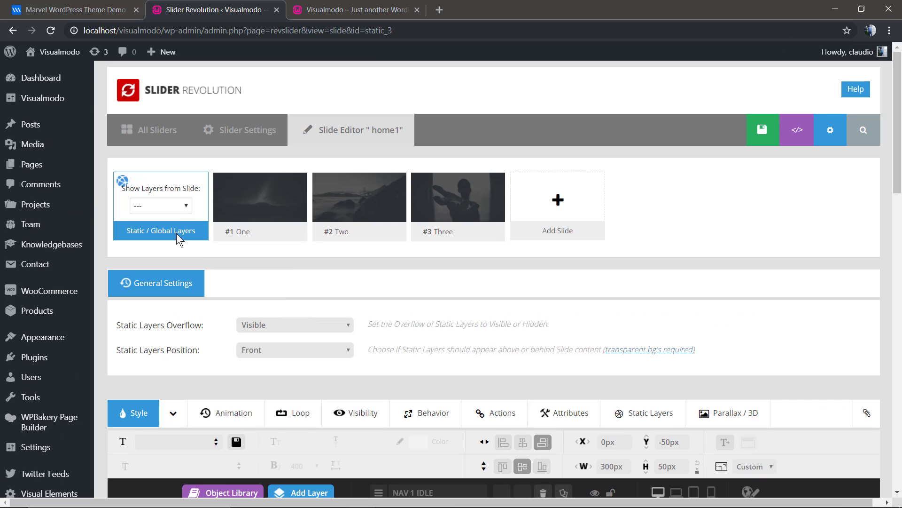
scroll(194, 277, down, 4)
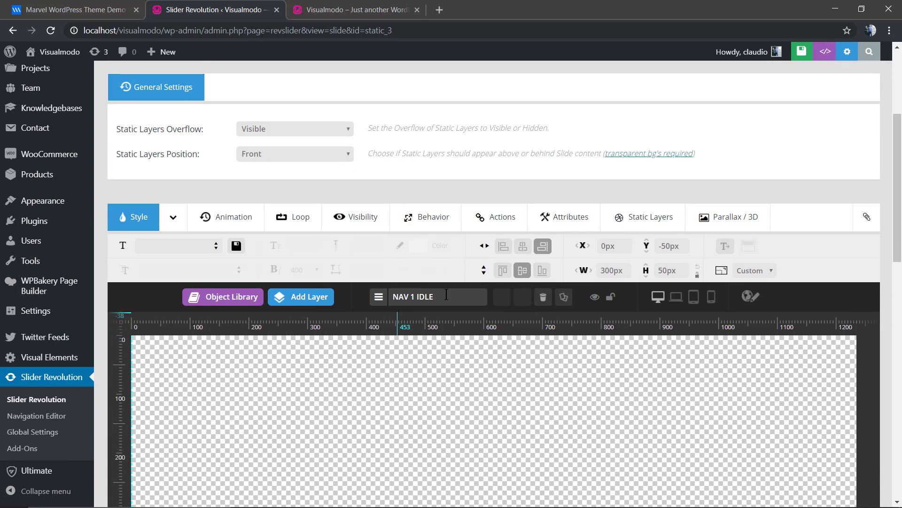
scroll(312, 302, up, 4)
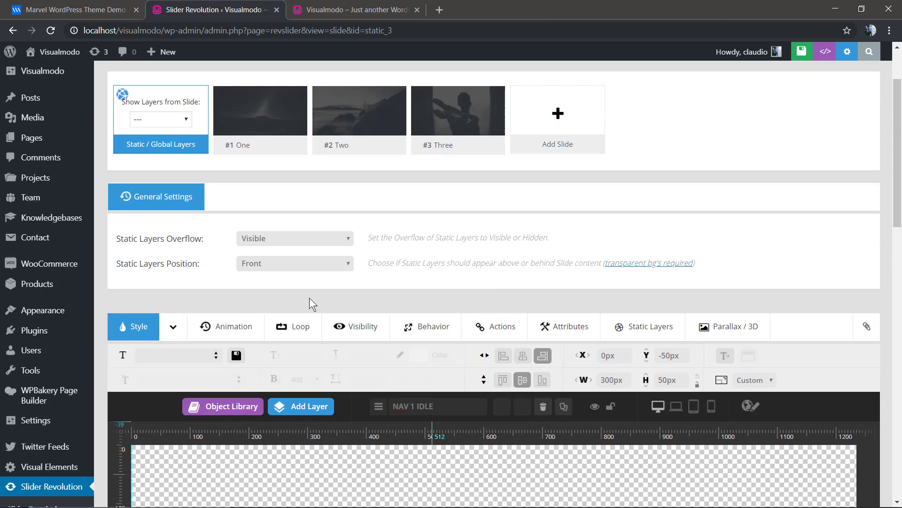
click(178, 205)
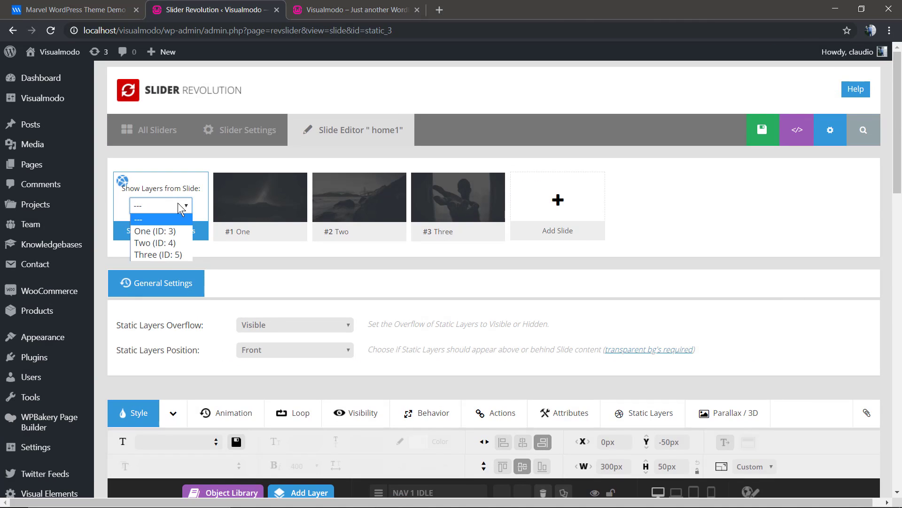
Step: Show slide One (ID: 3) layers alongside the static layers and review the canvas
click(163, 231)
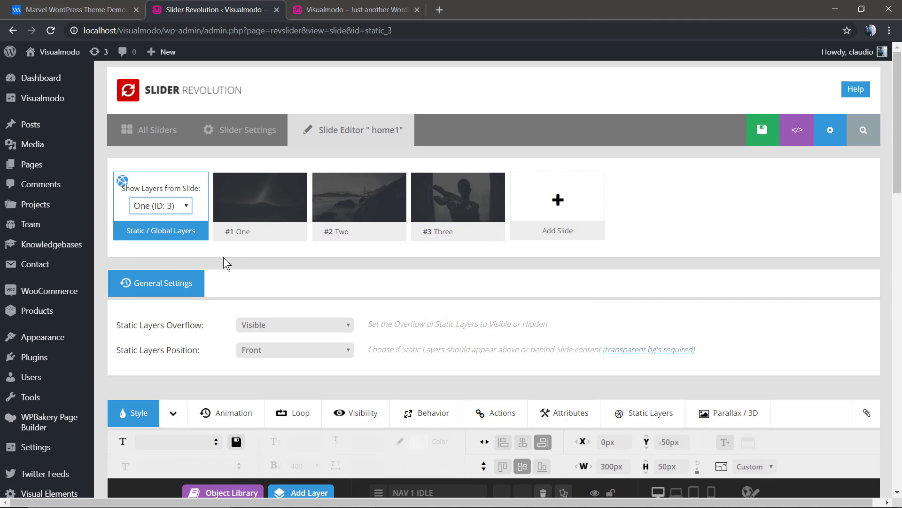
scroll(320, 282, down, 8)
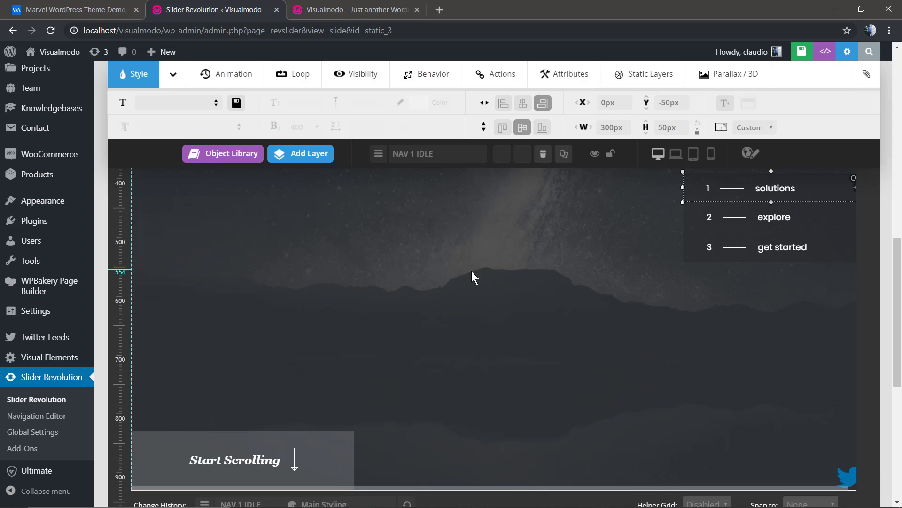
scroll(573, 282, up, 2)
scroll(527, 282, down, 6)
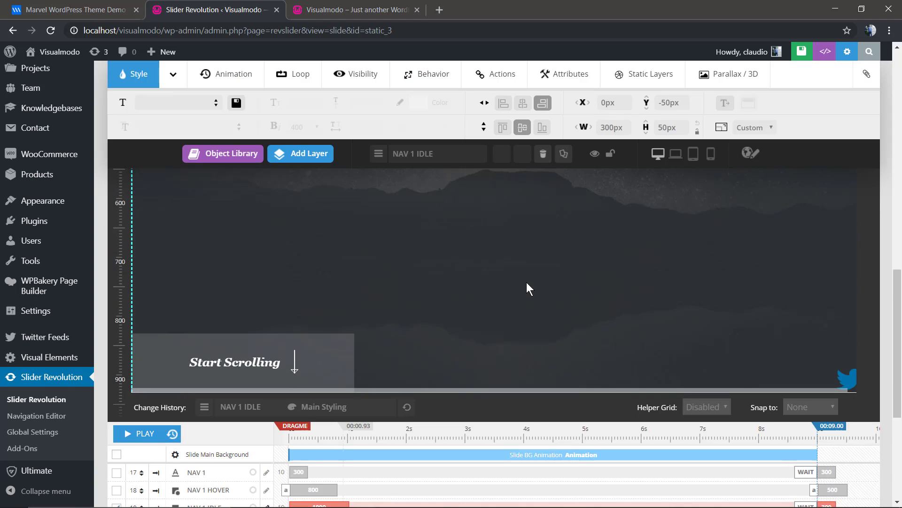
scroll(535, 294, up, 7)
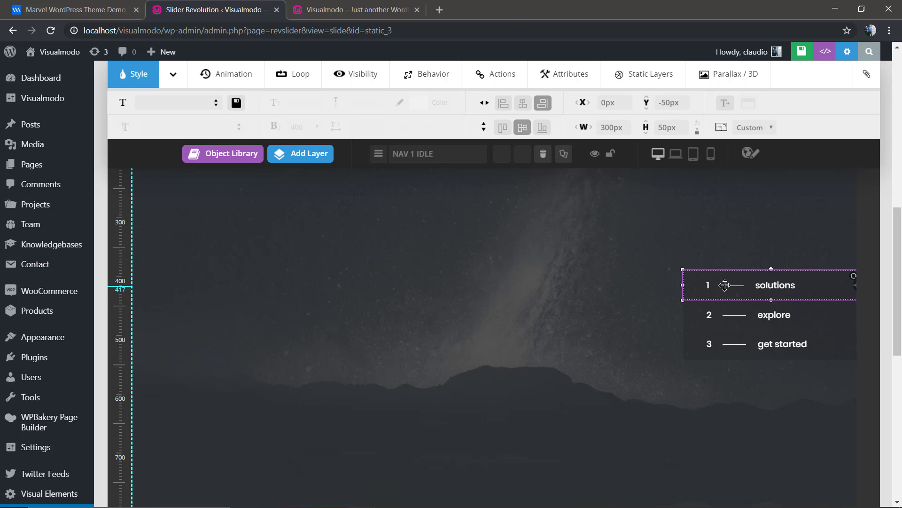
Step: Bring up the Add Layer list of layer types
scroll(655, 306, down, 2)
scroll(656, 307, up, 2)
scroll(653, 306, down, 5)
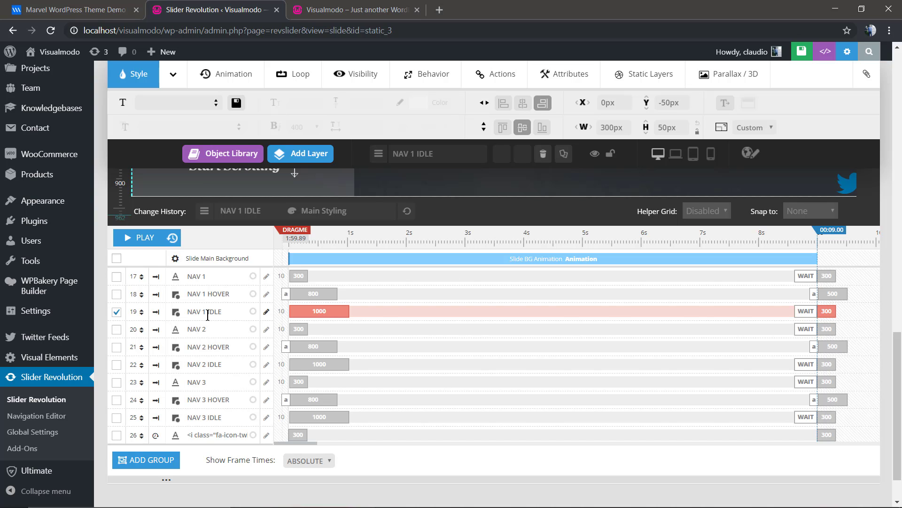
scroll(449, 283, up, 3)
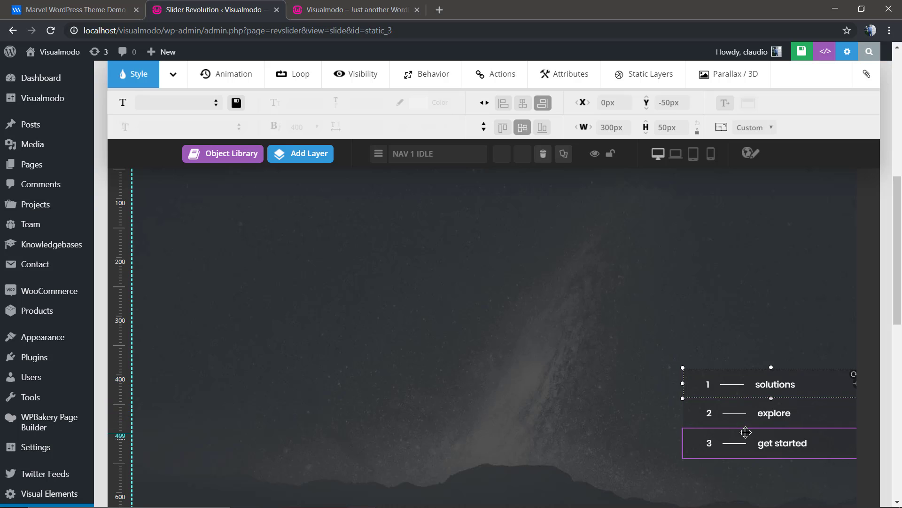
scroll(423, 285, up, 3)
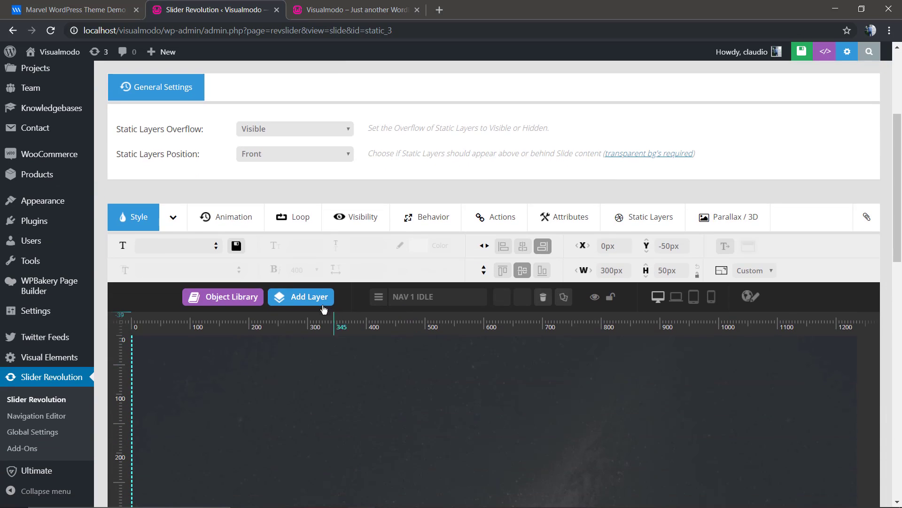
mouse_move(316, 298)
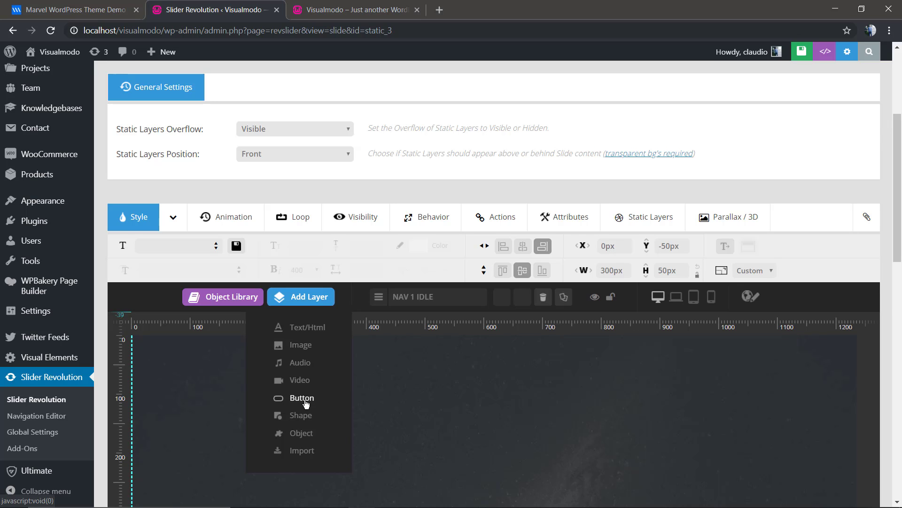
Step: Add the first dark Click Here button layer and start editing its text
scroll(682, 374, down, 3)
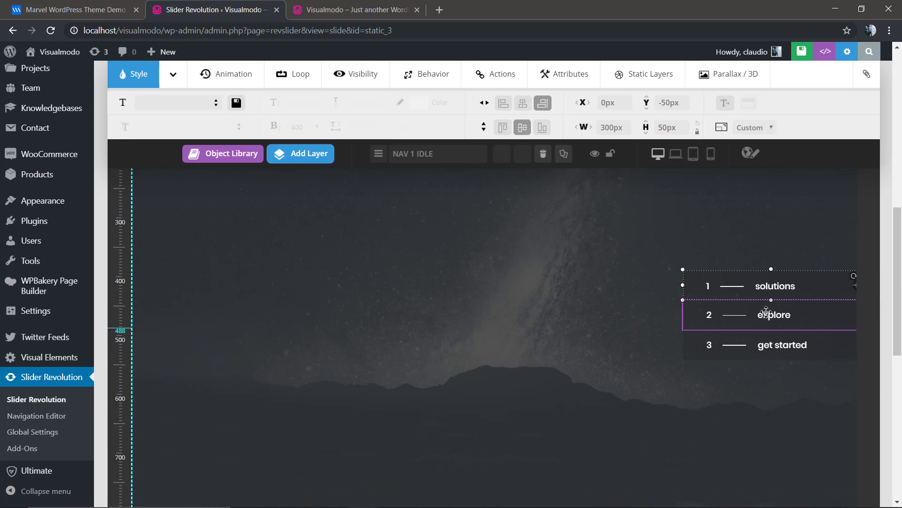
scroll(712, 315, up, 5)
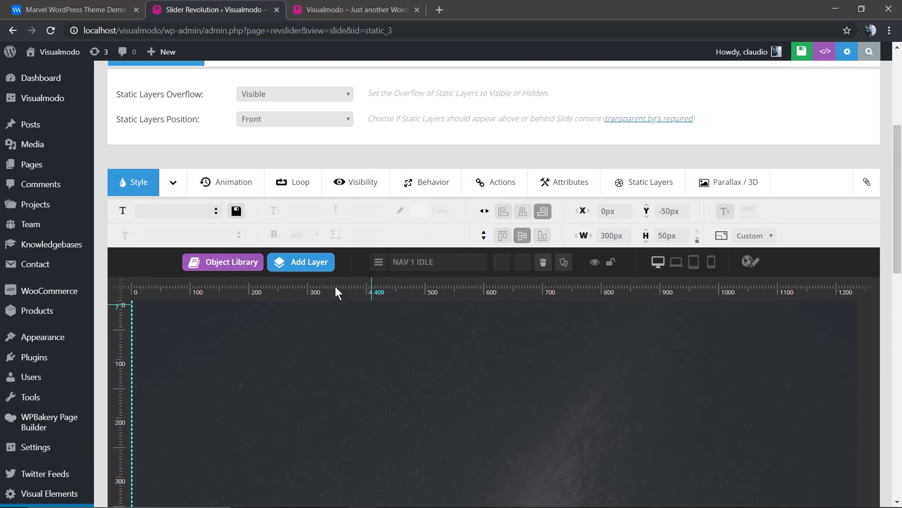
scroll(335, 286, up, 1)
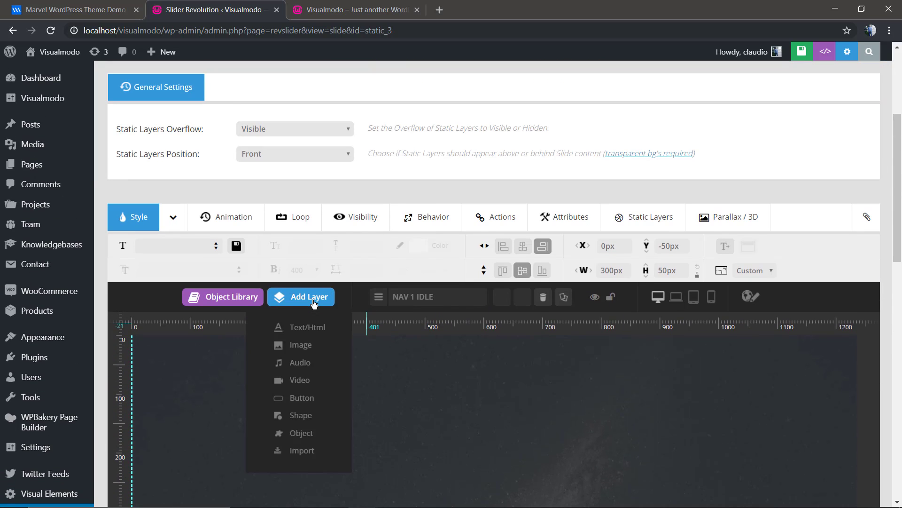
click(313, 403)
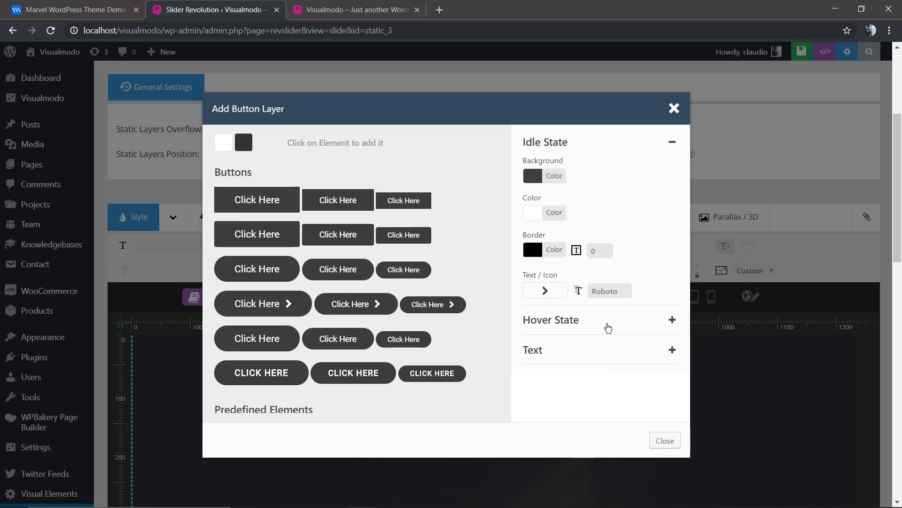
click(254, 205)
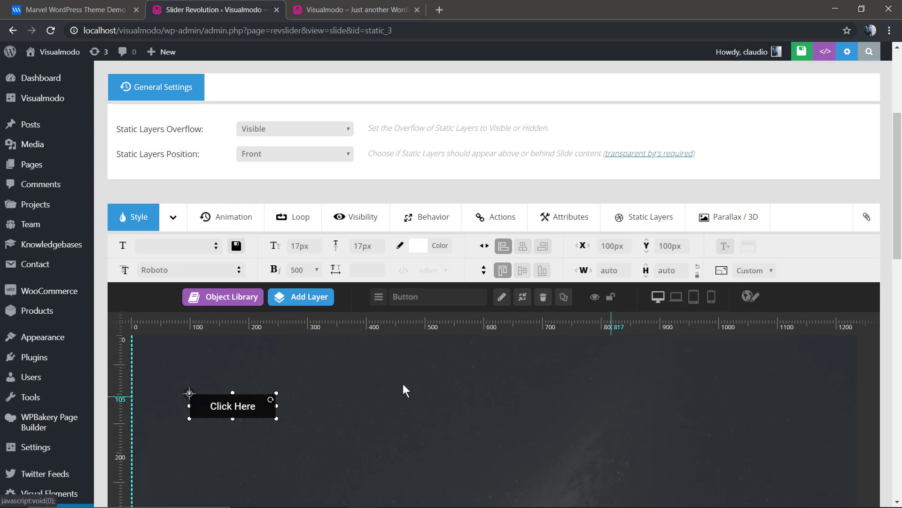
double_click(232, 407)
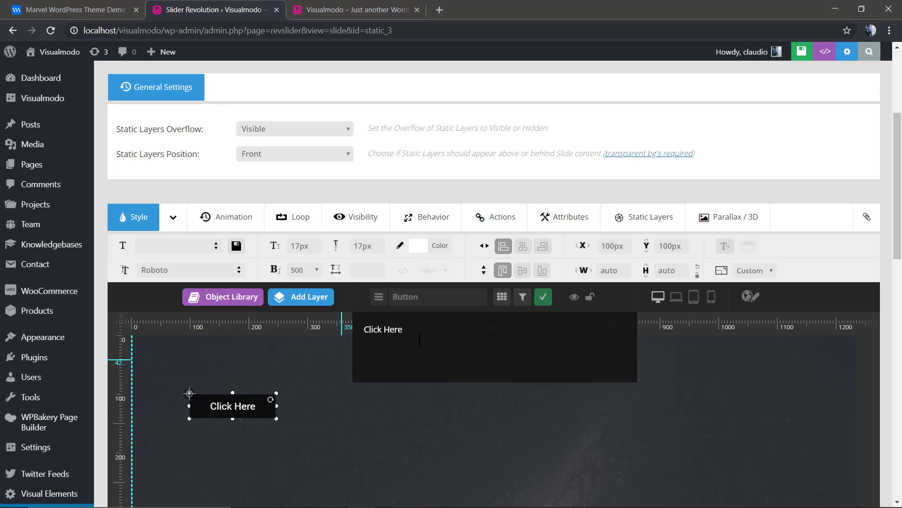
Step: Preview the live Marvel demo's solutions and explore slides, then return to the editor
scroll(430, 337, down, 2)
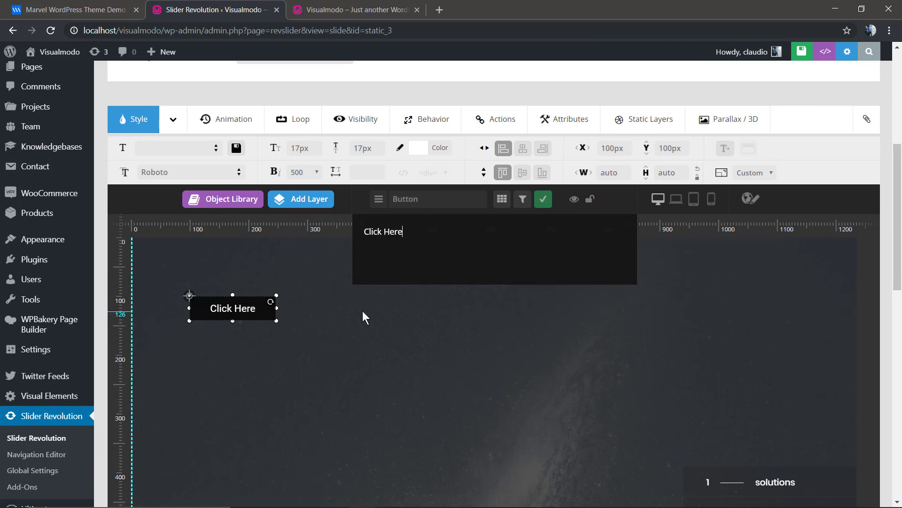
click(96, 6)
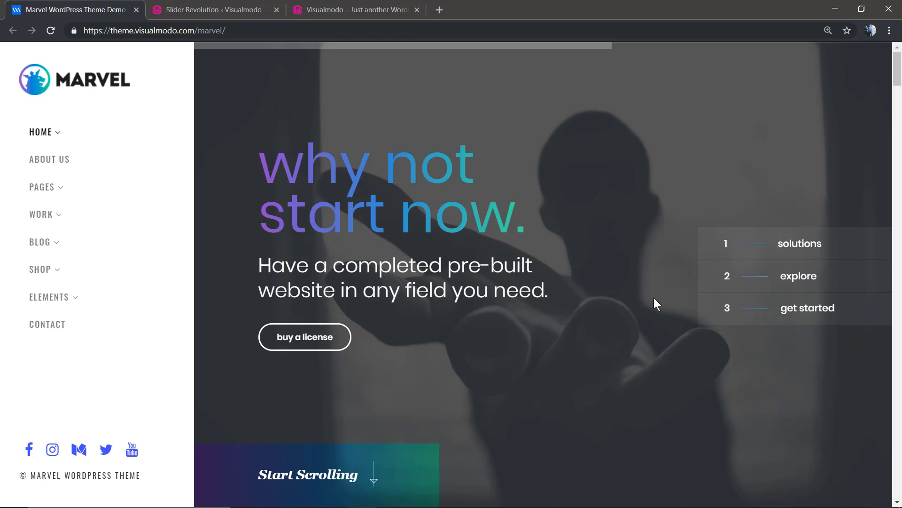
click(746, 254)
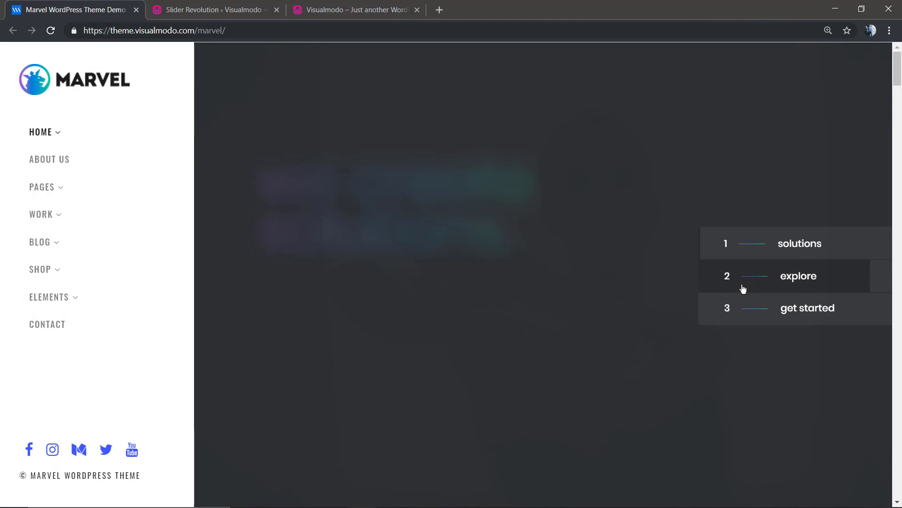
click(744, 288)
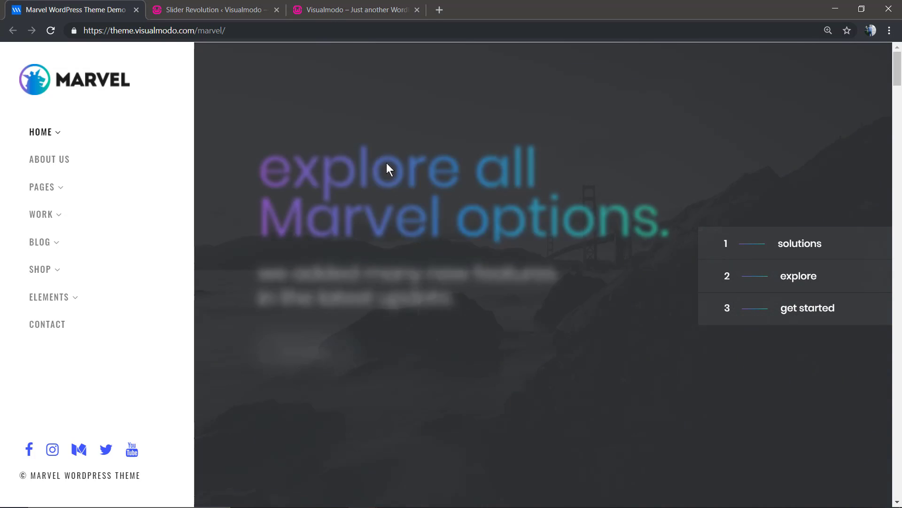
click(213, 10)
scroll(335, 280, down, 1)
scroll(335, 280, down, 6)
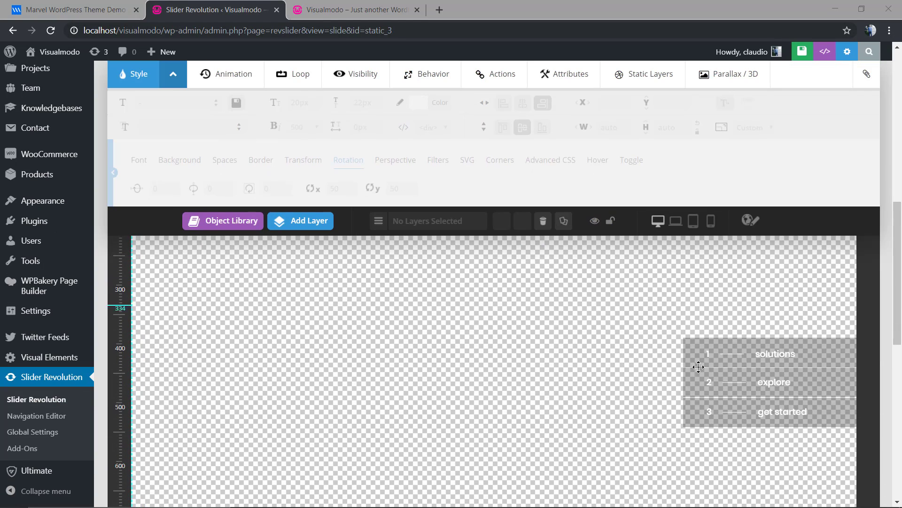
Step: Select the solutions nav layer and browse the layer list from NAV 1 to NAV 3 IDLE
click(789, 350)
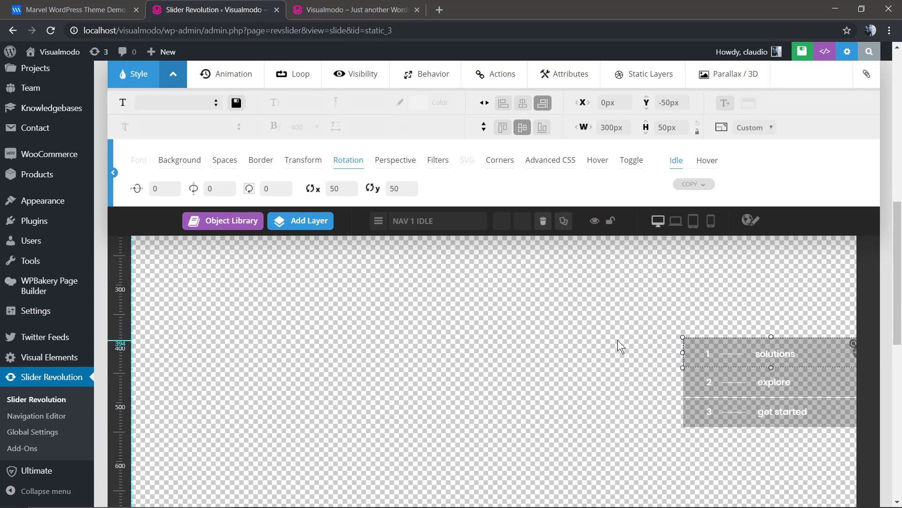
scroll(617, 340, up, 5)
scroll(618, 340, up, 2)
scroll(543, 343, down, 2)
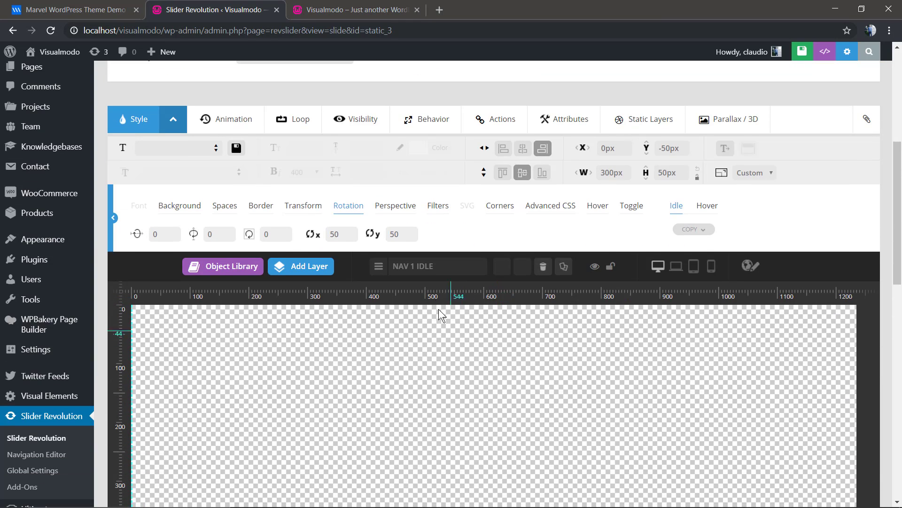
click(375, 267)
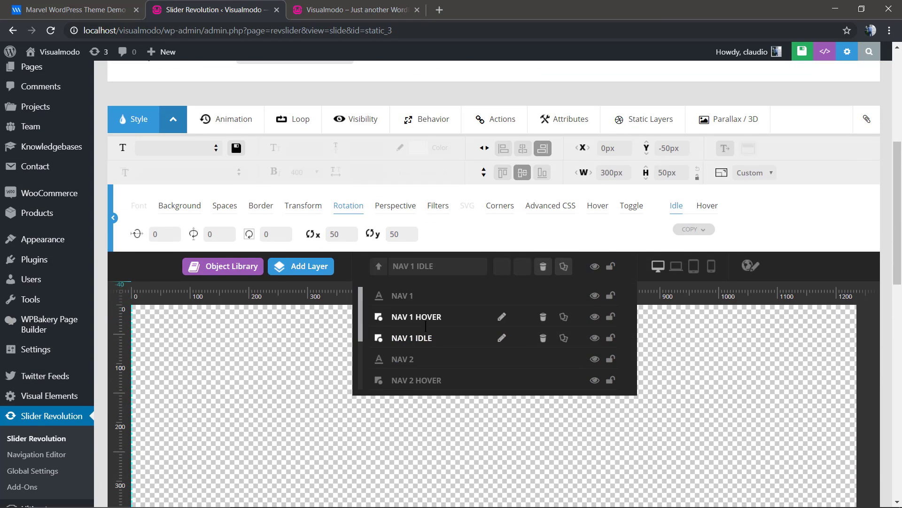
scroll(423, 315, down, 3)
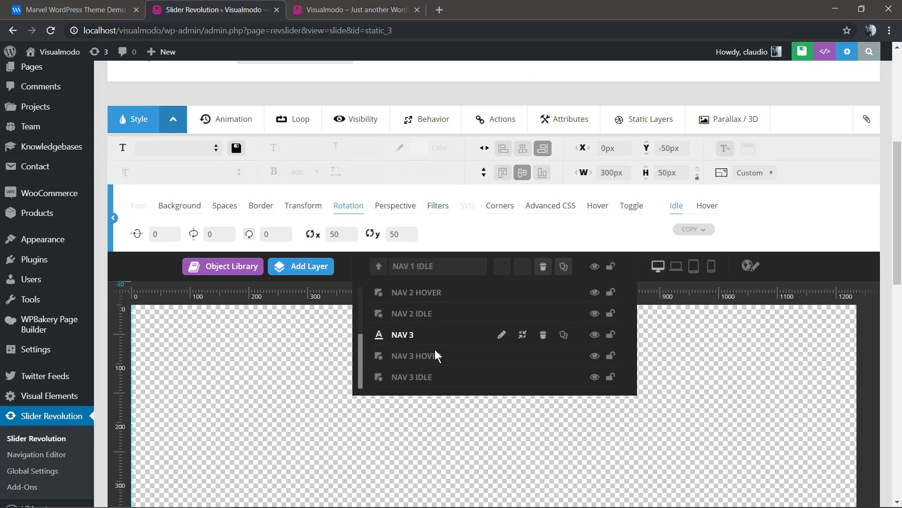
scroll(437, 329, up, 3)
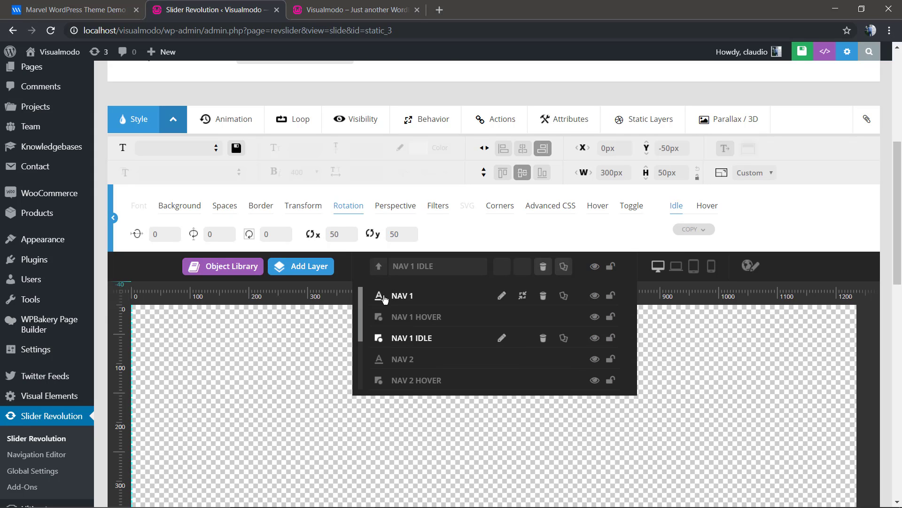